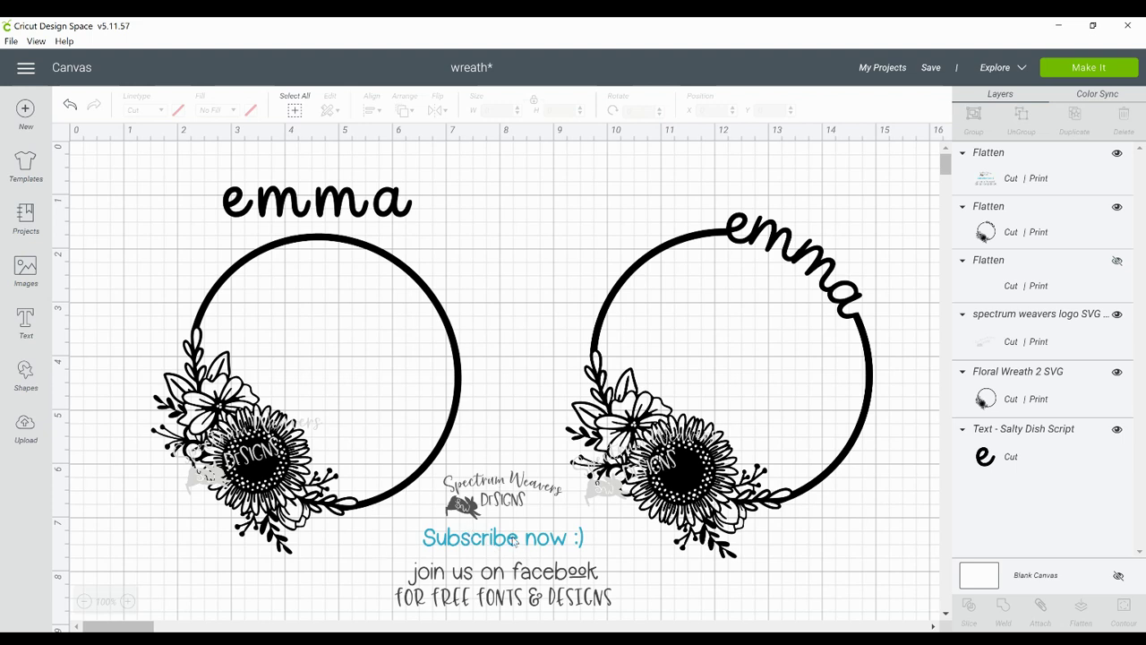
- Drag the flattened Spectrum Weavers/Subscribe image a little higher on the canvas
left_click_drag(515, 541, 516, 521)
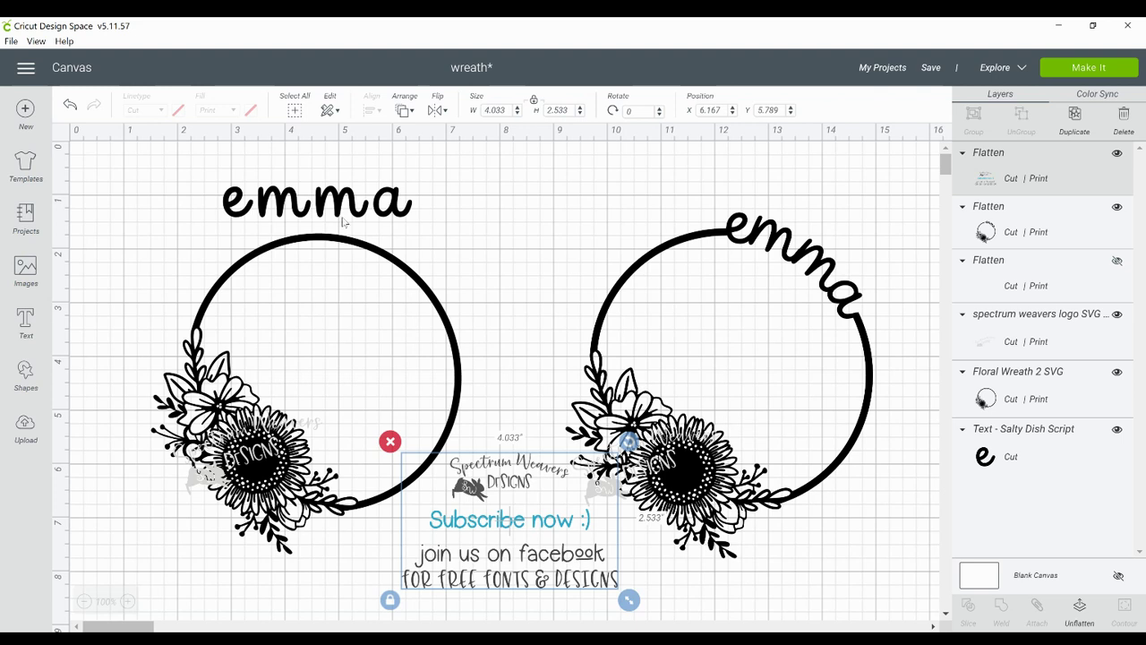
- Delete the finished example wreath on the right and move the floral wreath toward the centre
left_click(1039, 219)
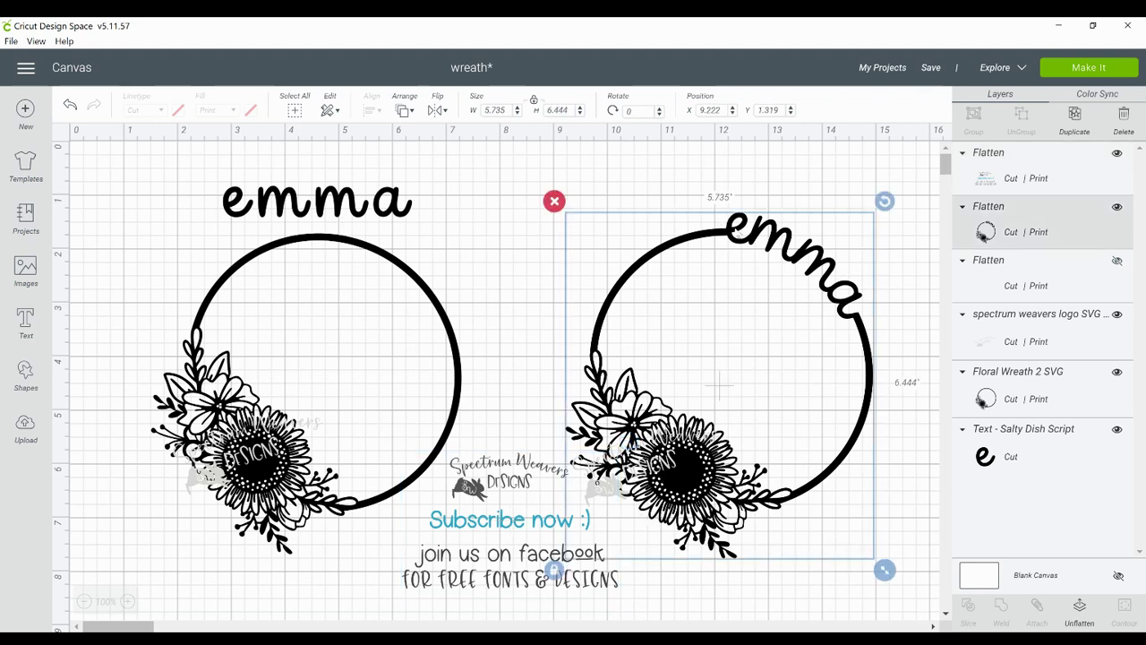
key("Delete")
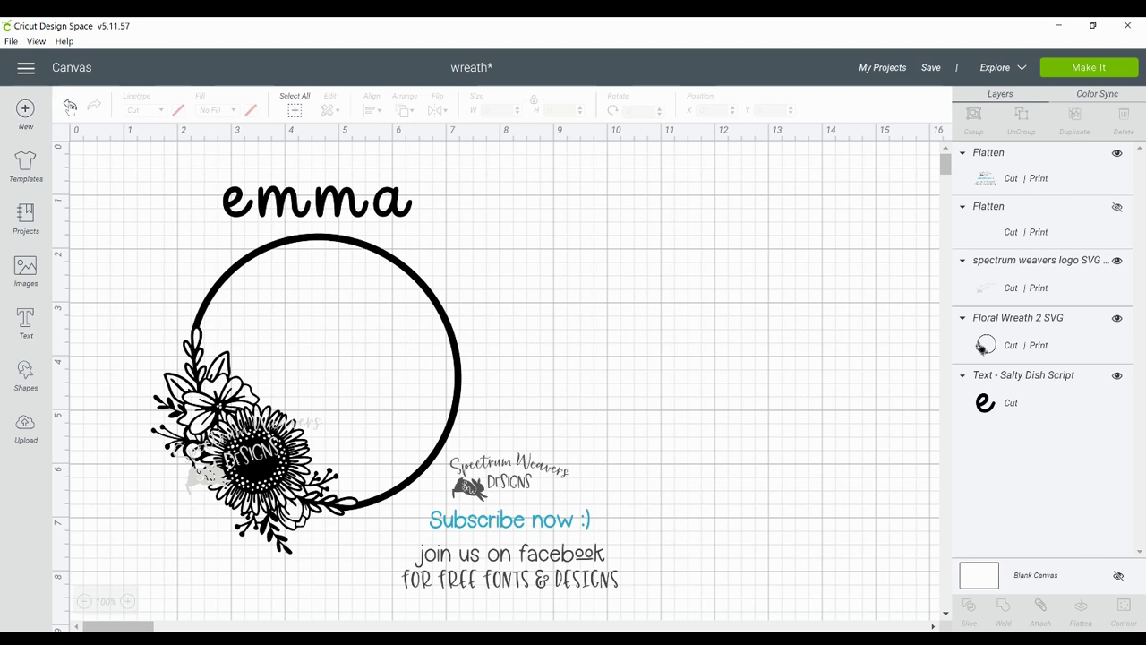
left_click_drag(248, 258, 560, 182)
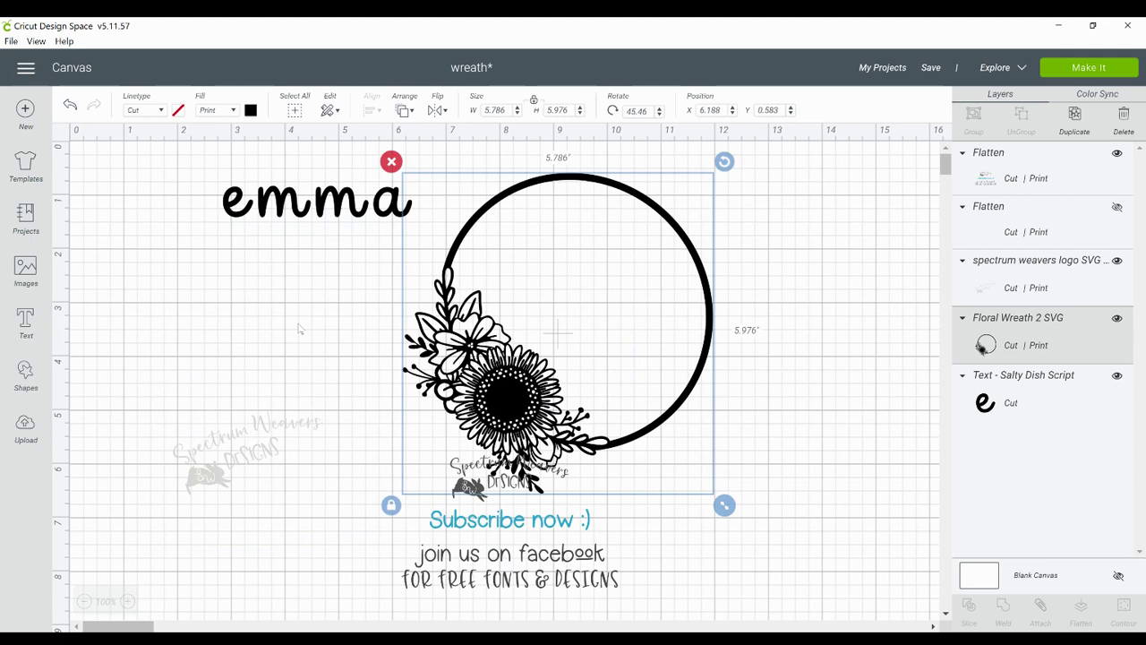
left_click_drag(309, 461, 580, 404)
- Move the subscribe promo left, shift the wreath and logo down-left, and place emma beside the wreath's top
left_click_drag(518, 555, 199, 520)
left_click_drag(492, 616, 456, 329)
left_click_drag(466, 340, 409, 420)
left_click(722, 415)
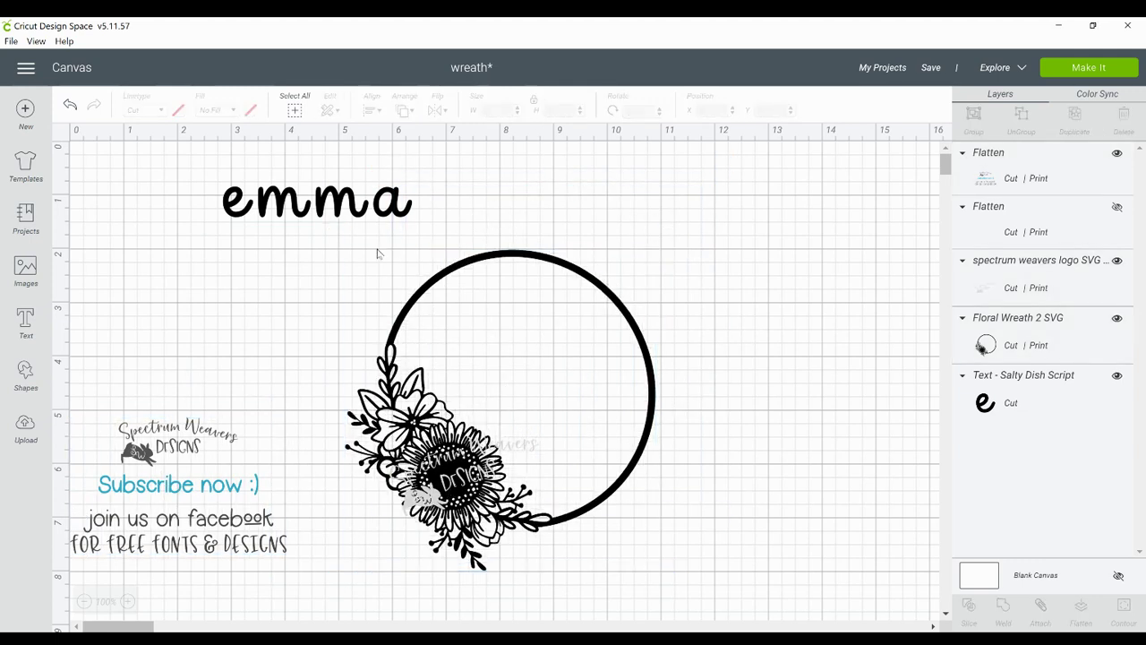
left_click(325, 206)
left_click_drag(325, 206, 746, 240)
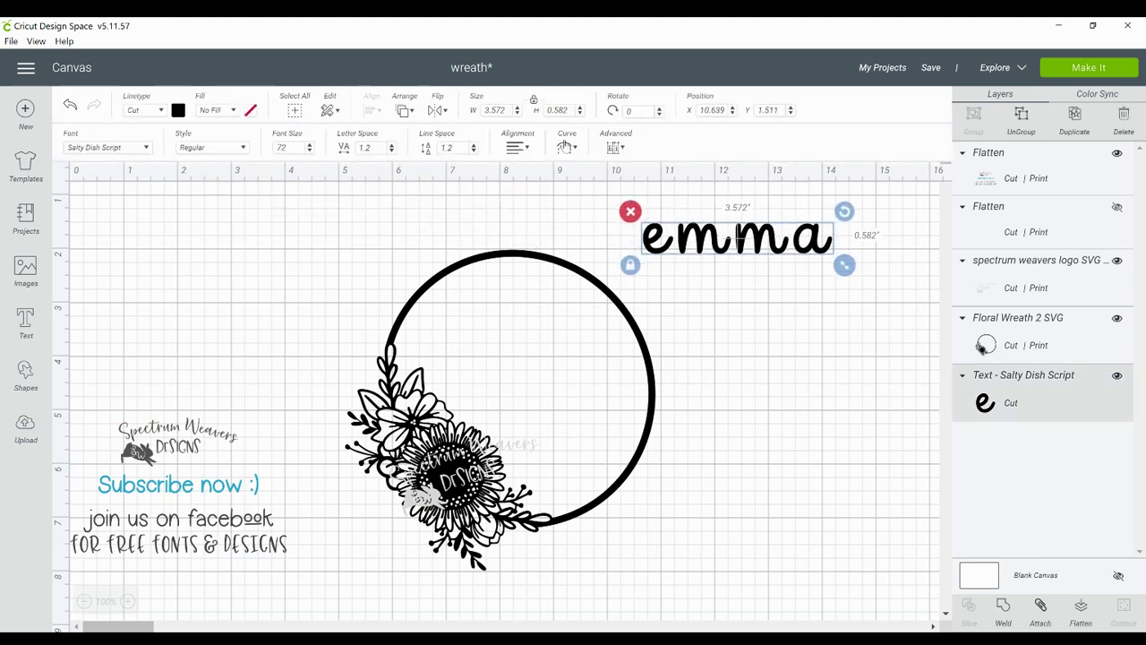
- Curve 'emma' into an upward arch at about 4.516 diameter and nudge it lower
left_click(570, 150)
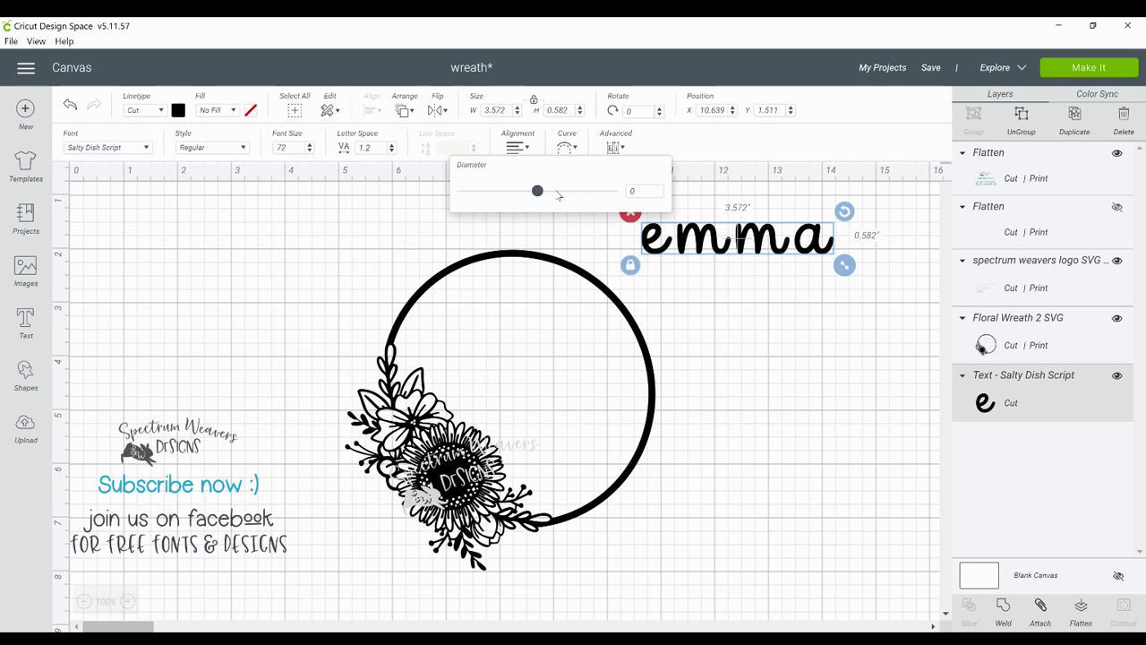
left_click_drag(537, 190, 587, 201)
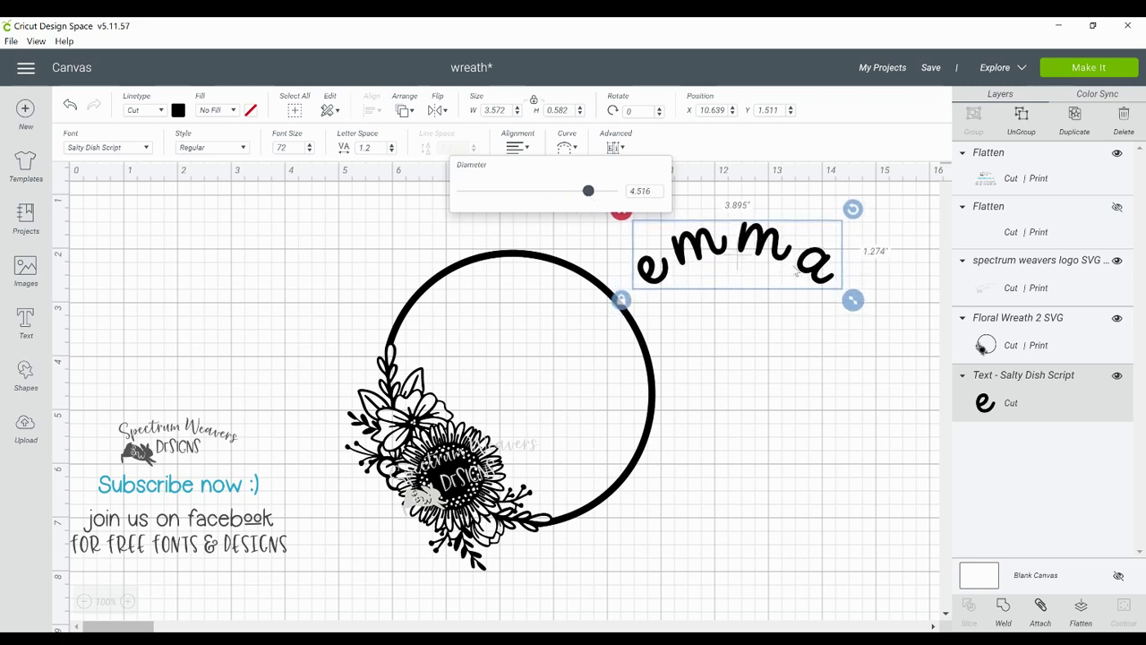
left_click_drag(768, 240, 767, 268)
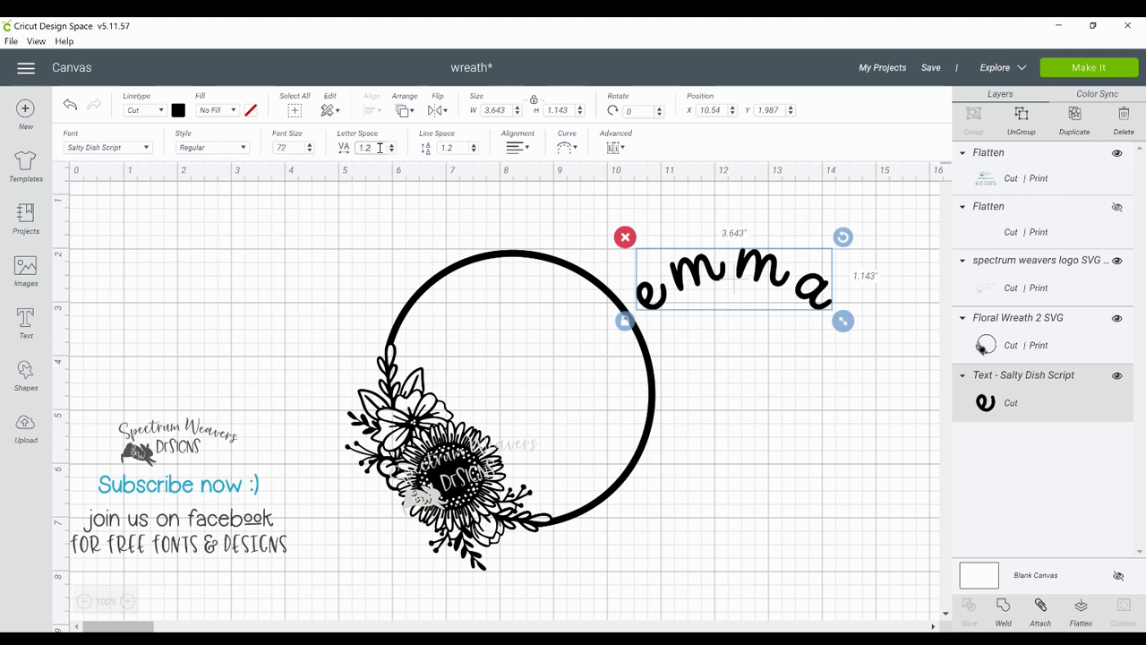
- Reset emma's Letter Space to 0, then step it down to -1.8
key("BackSpace")
key("BackSpace")
key("BackSpace")
type("0")
key("Return")
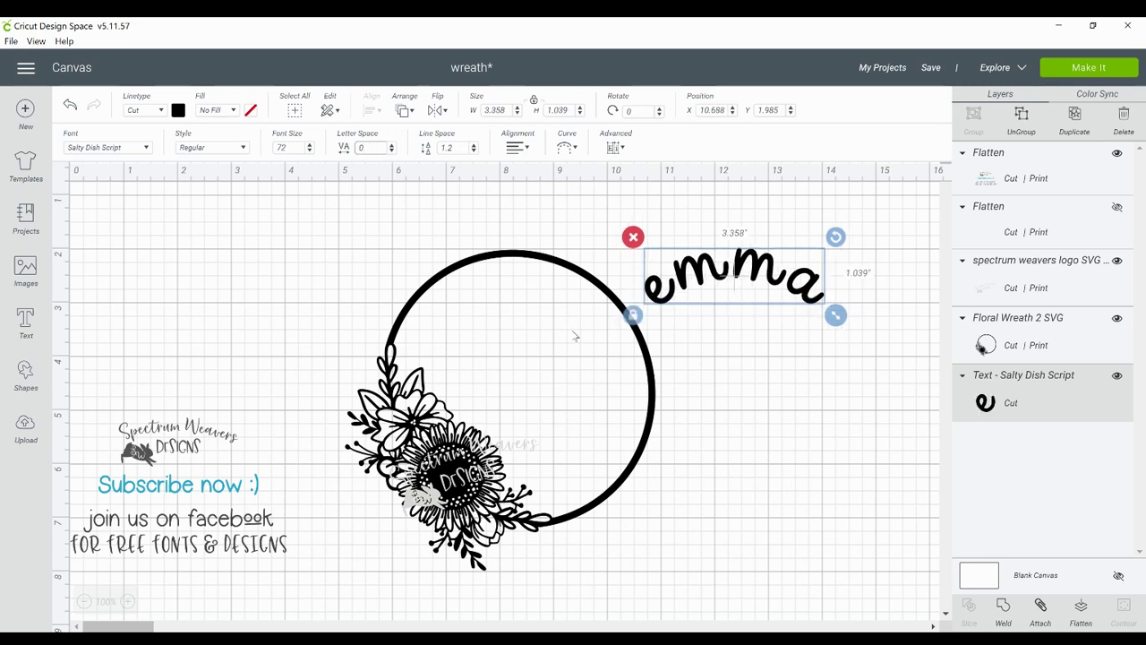
left_click(392, 150)
left_click(393, 150)
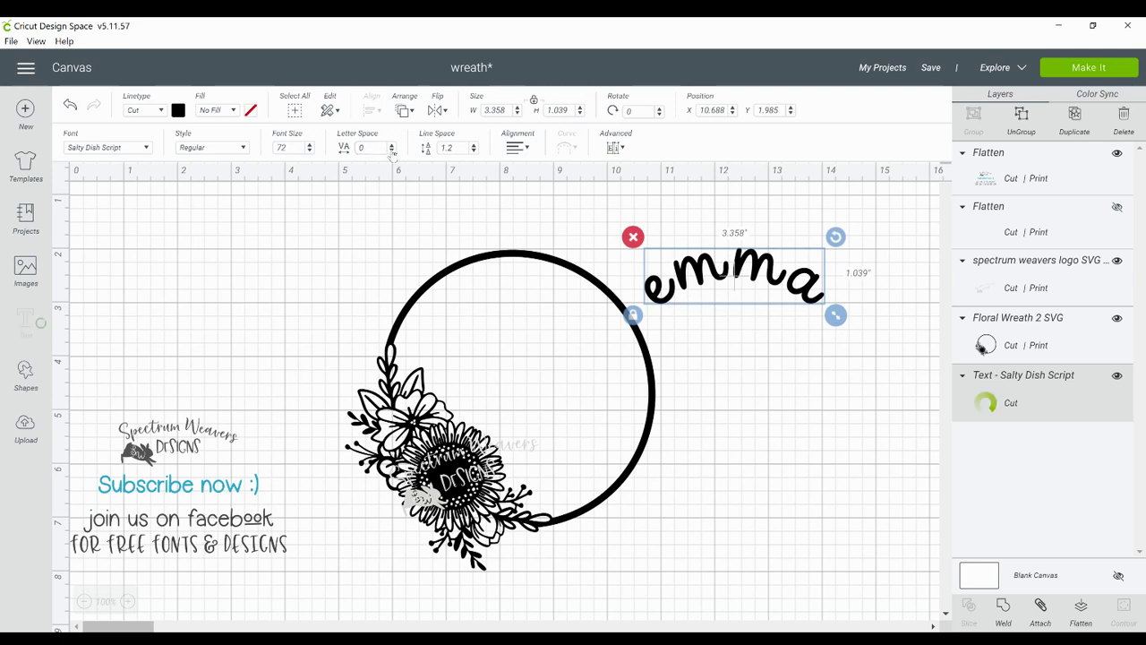
left_click(392, 151)
left_click(392, 150)
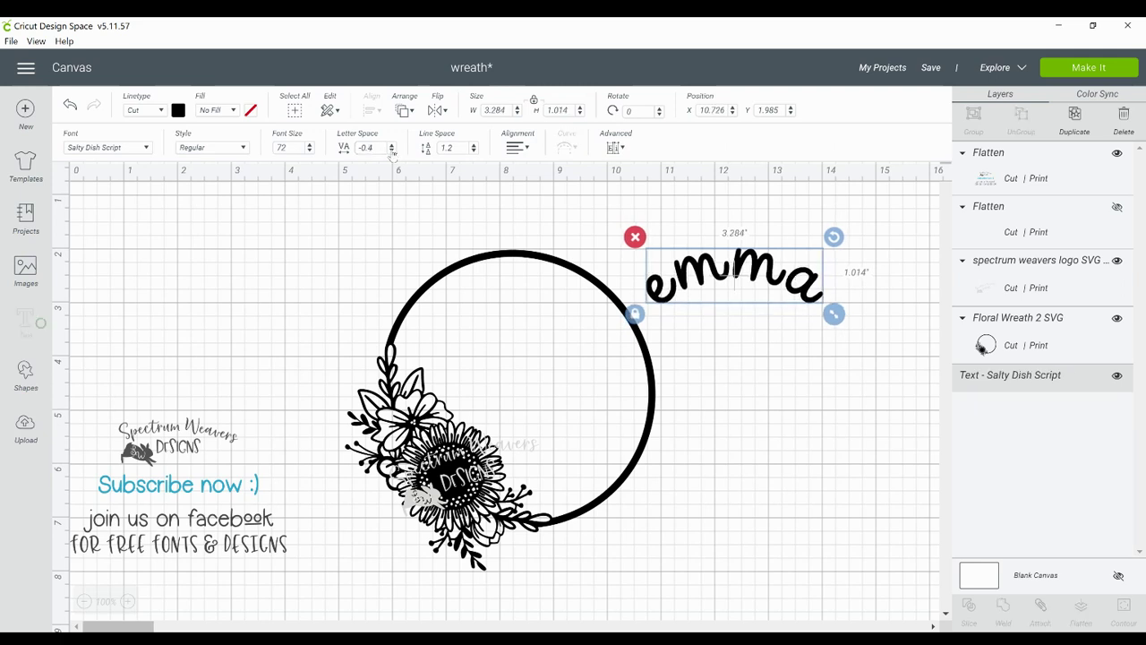
left_click(392, 150)
left_click(392, 151)
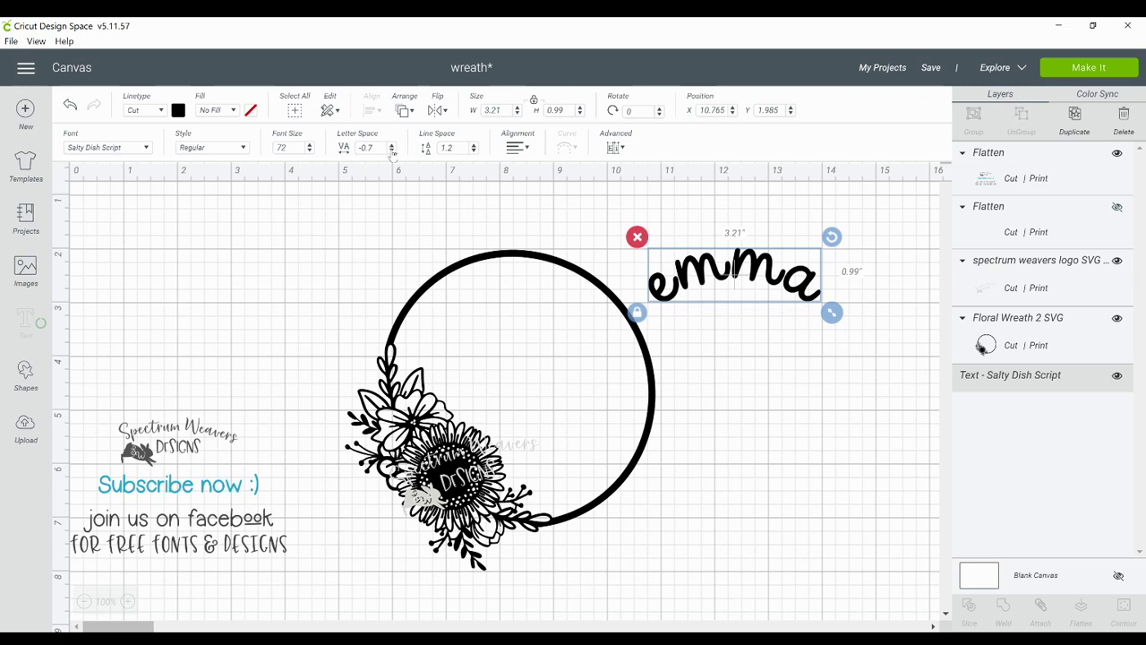
left_click(392, 150)
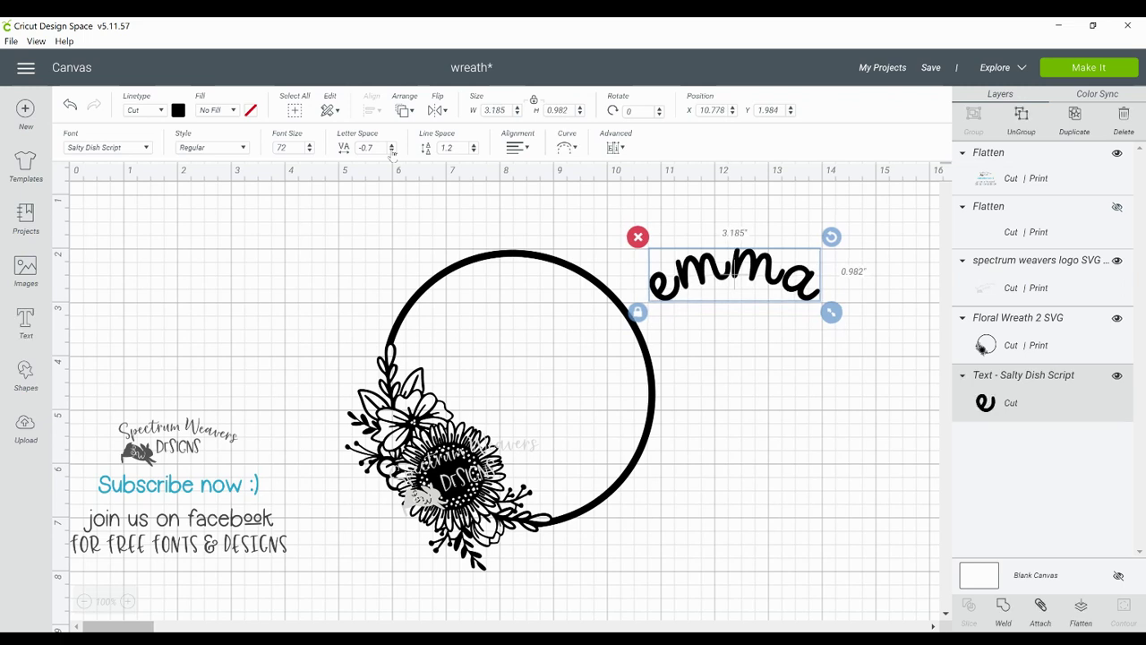
left_click(392, 150)
left_click(392, 150)
left_click(392, 150)
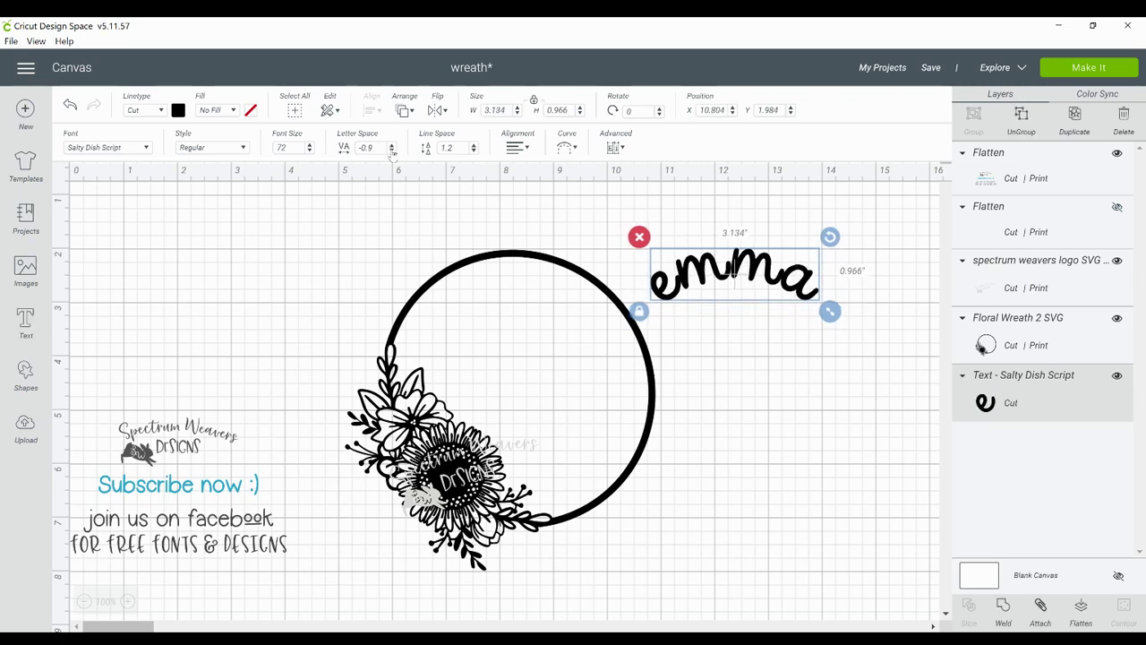
left_click(393, 151)
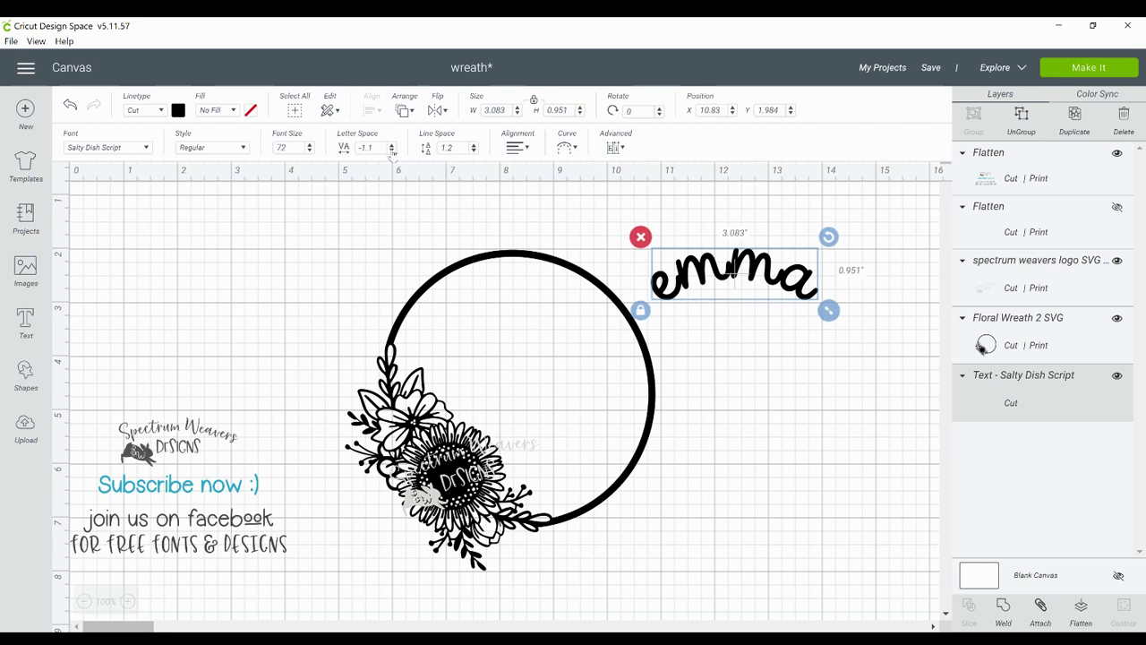
left_click(392, 151)
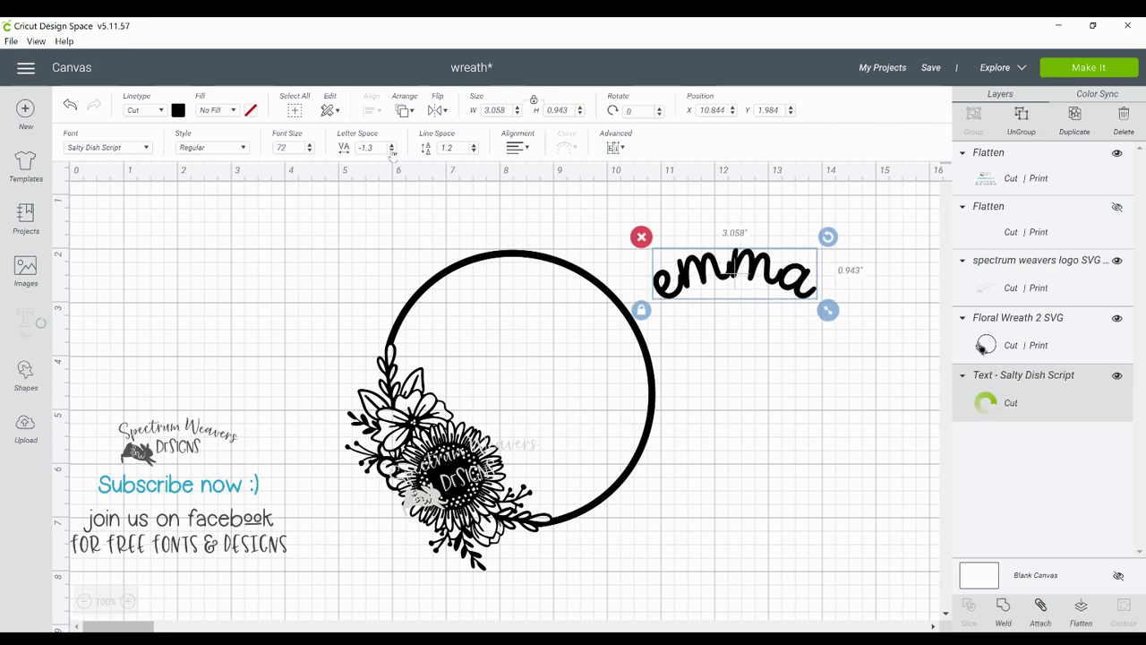
left_click(392, 150)
left_click(392, 150)
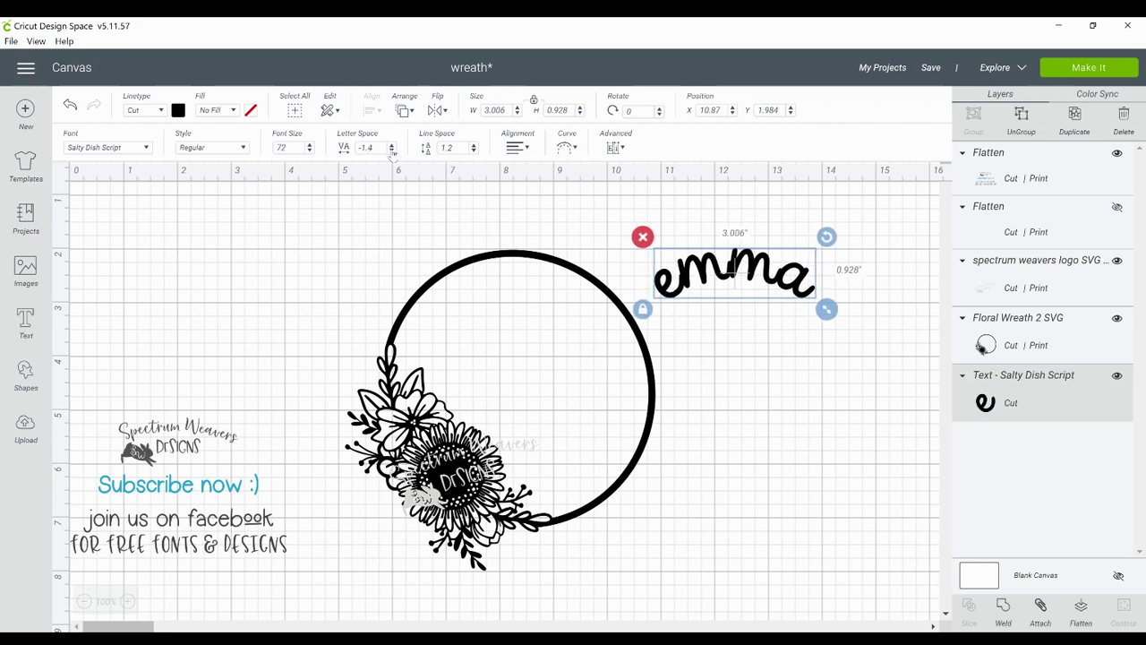
left_click(393, 151)
left_click(392, 150)
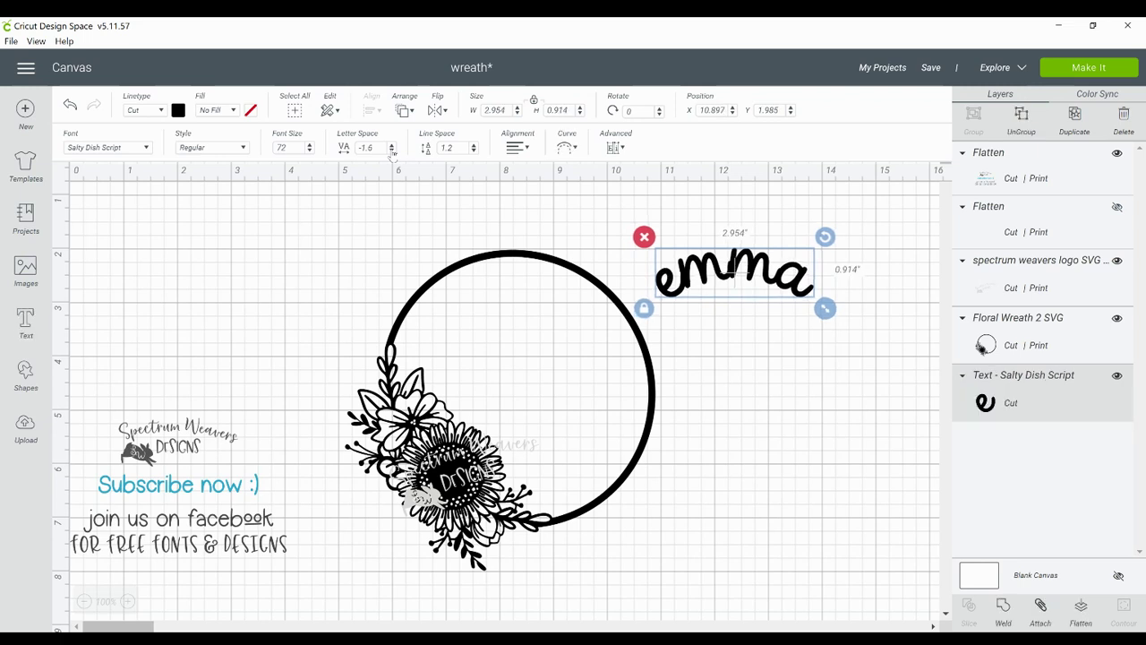
left_click(392, 150)
left_click(392, 151)
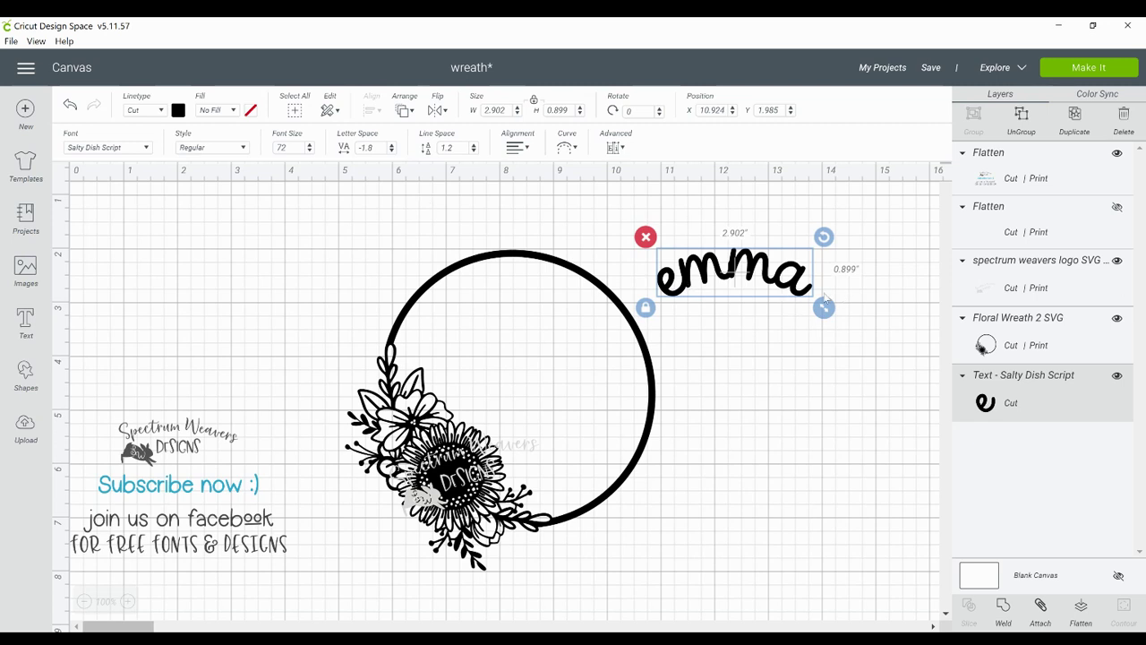
- Move emma up and left and relax its curve to a 5.625 diameter
left_click_drag(737, 273, 711, 248)
left_click(719, 273)
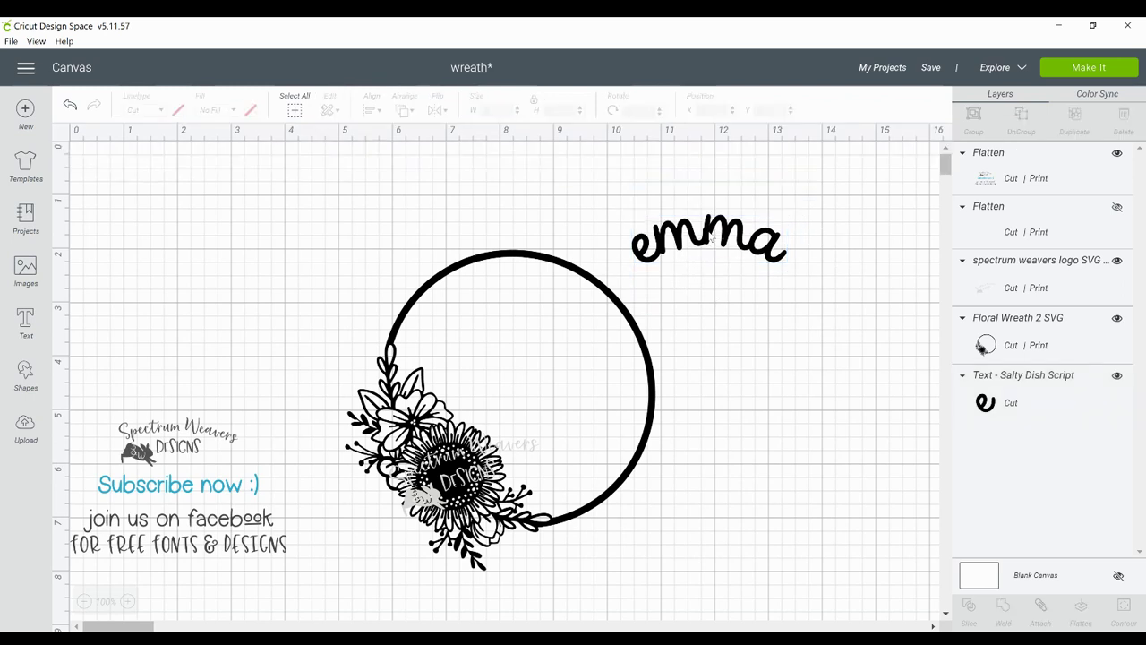
left_click(710, 235)
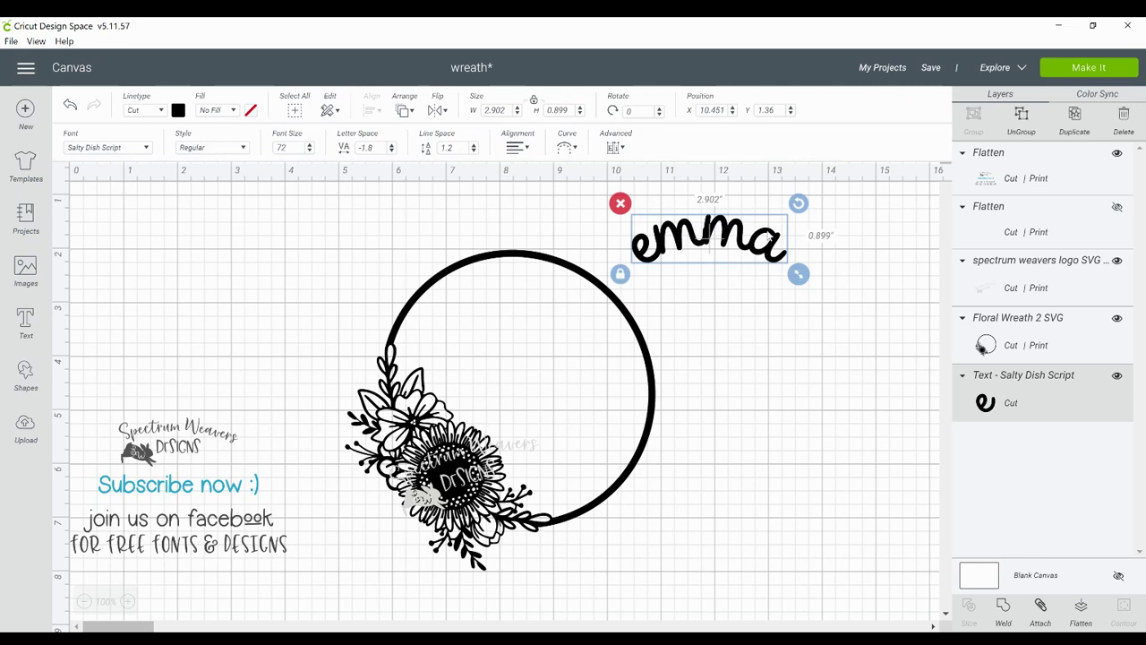
left_click(563, 149)
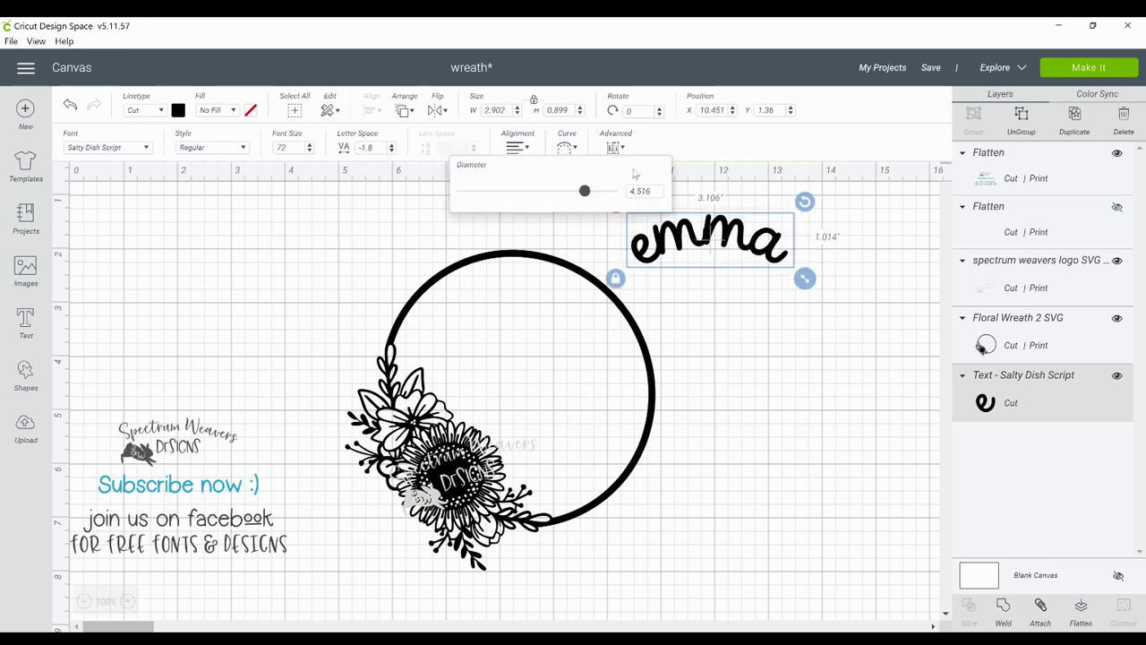
left_click_drag(585, 190, 581, 191)
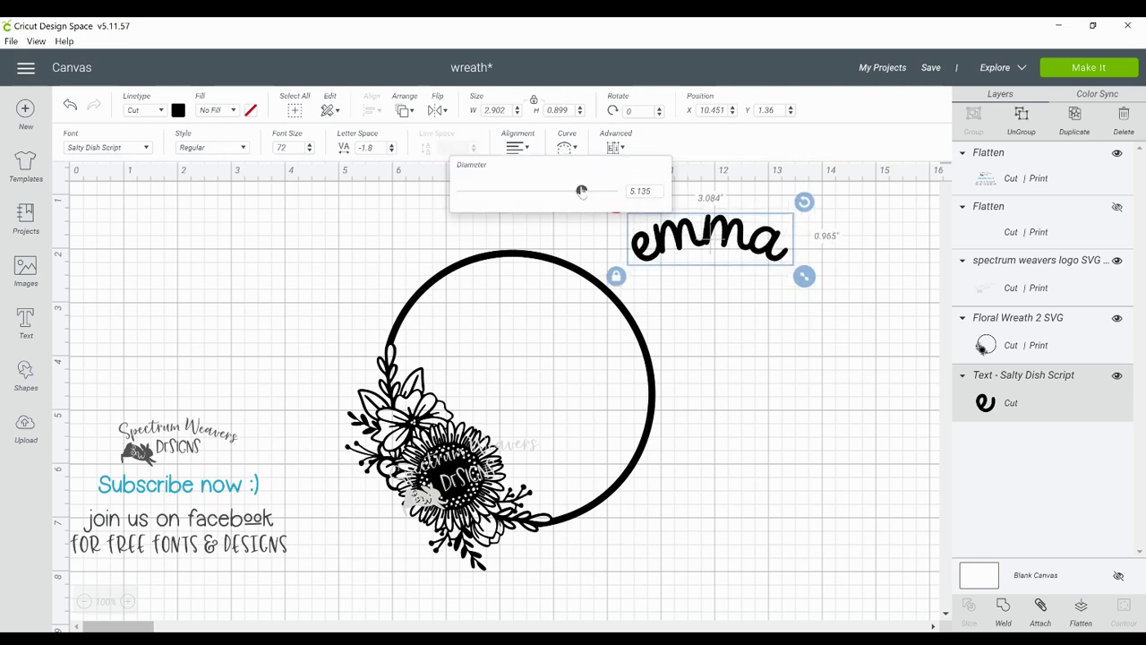
left_click(752, 319)
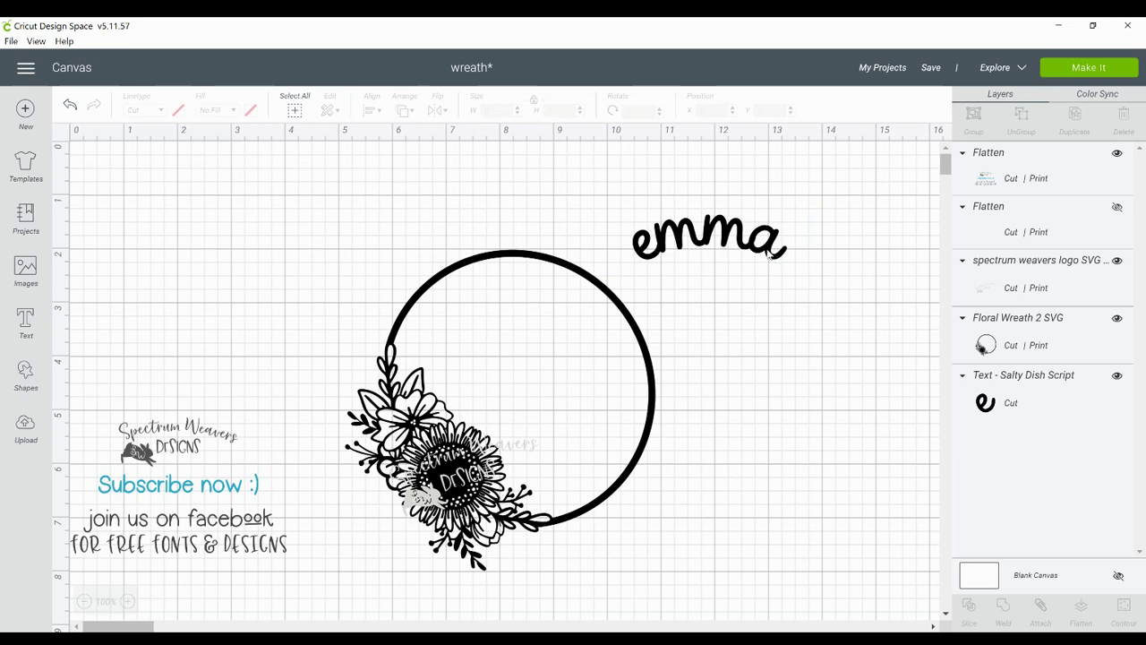
- Ungroup emma into letters, select all four, and weld them into one Weld Result
right_click(770, 254)
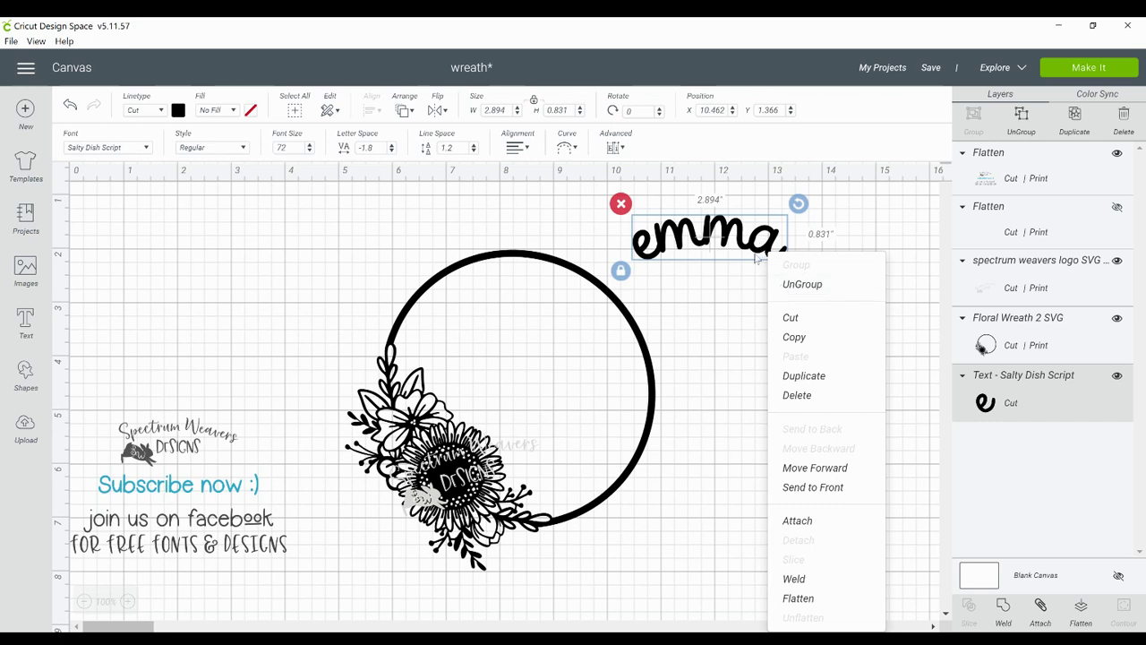
left_click(788, 283)
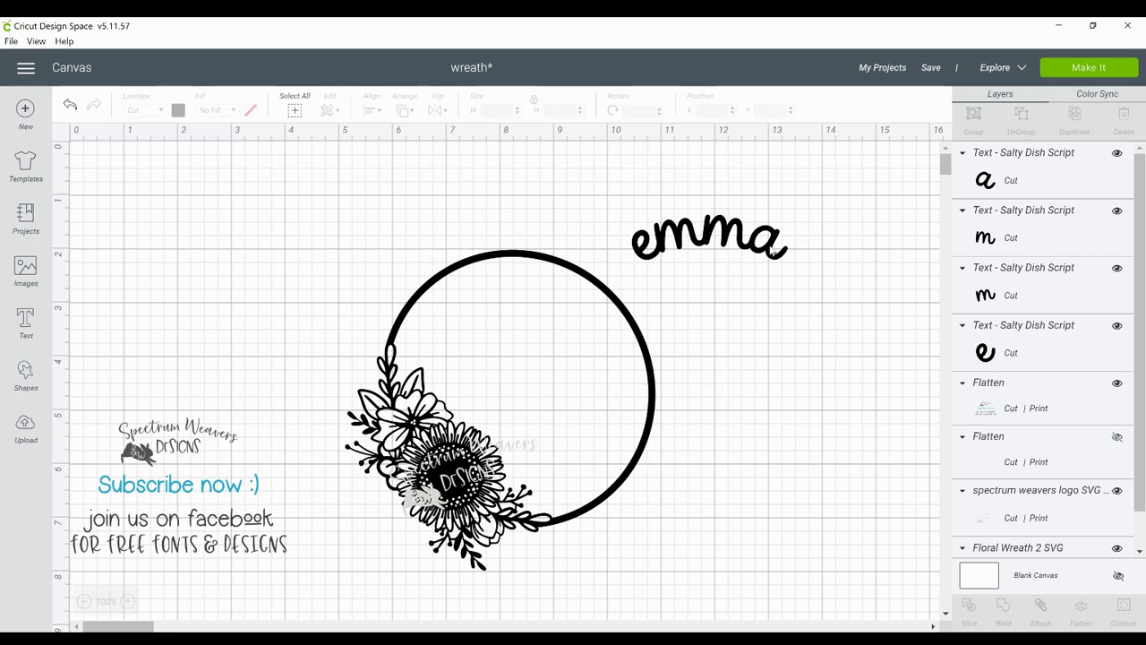
left_click_drag(604, 191, 821, 252)
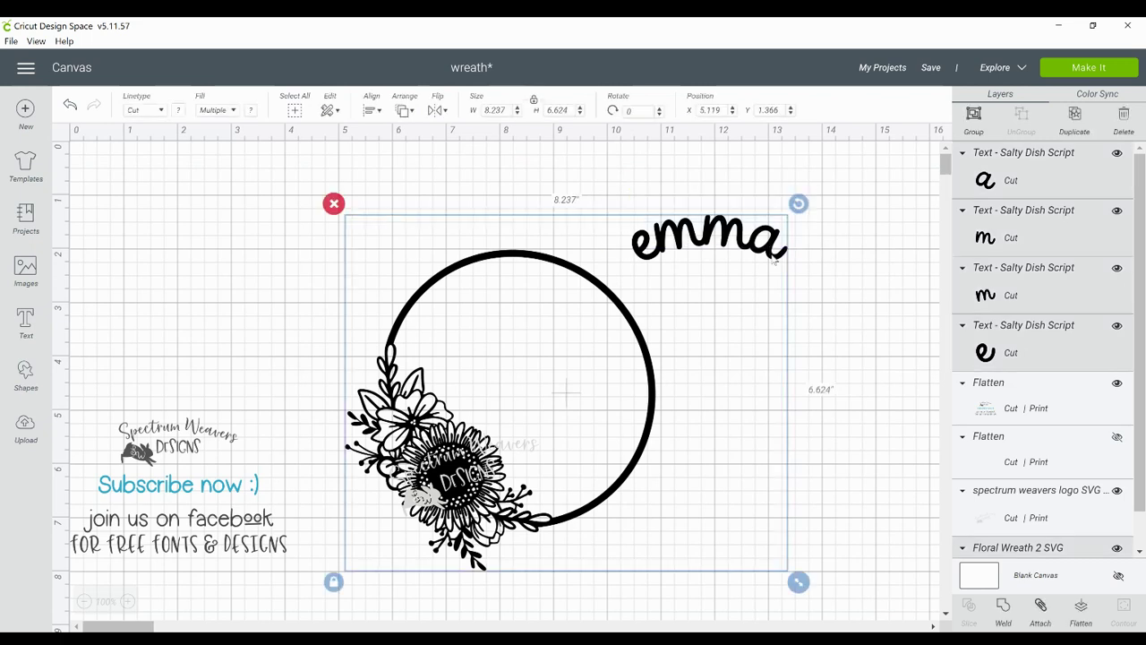
left_click(849, 261)
left_click_drag(634, 187, 799, 240)
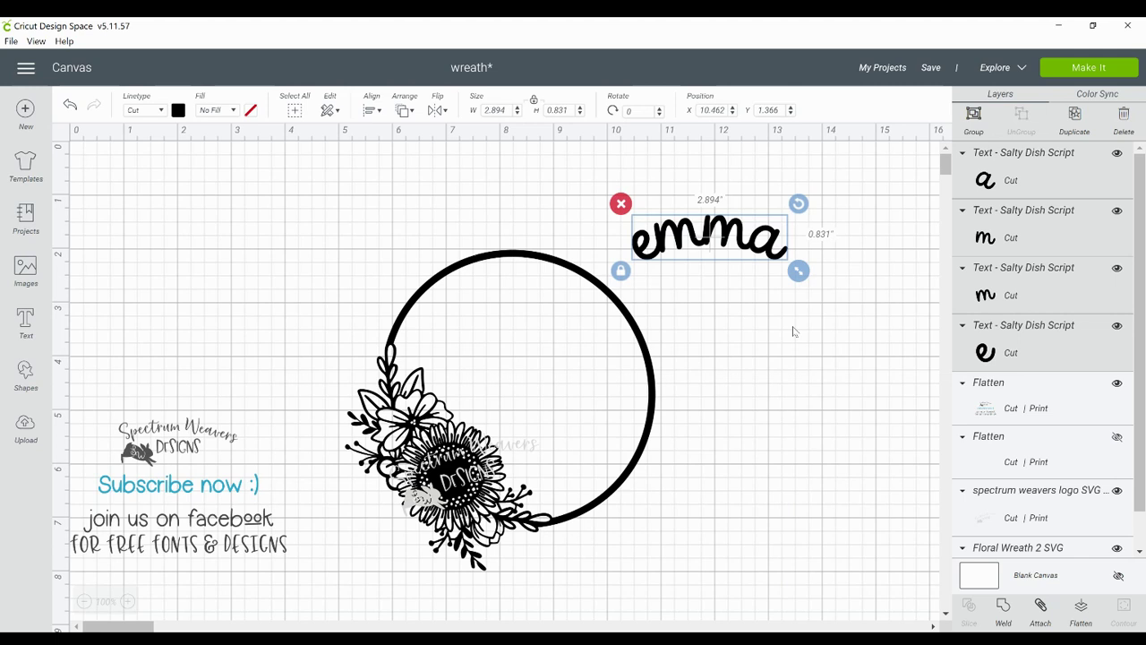
left_click(1005, 616)
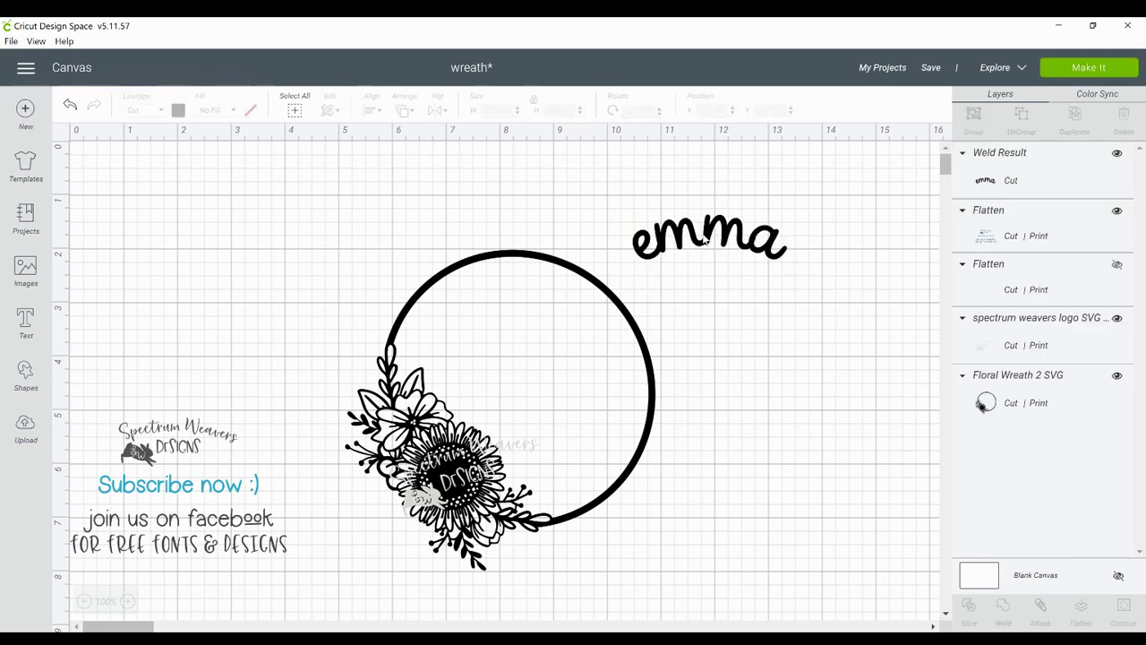
- Rotate the welded emma to about 39° and set it along the wreath's top-right ring
left_click(705, 242)
left_click_drag(799, 205, 802, 299)
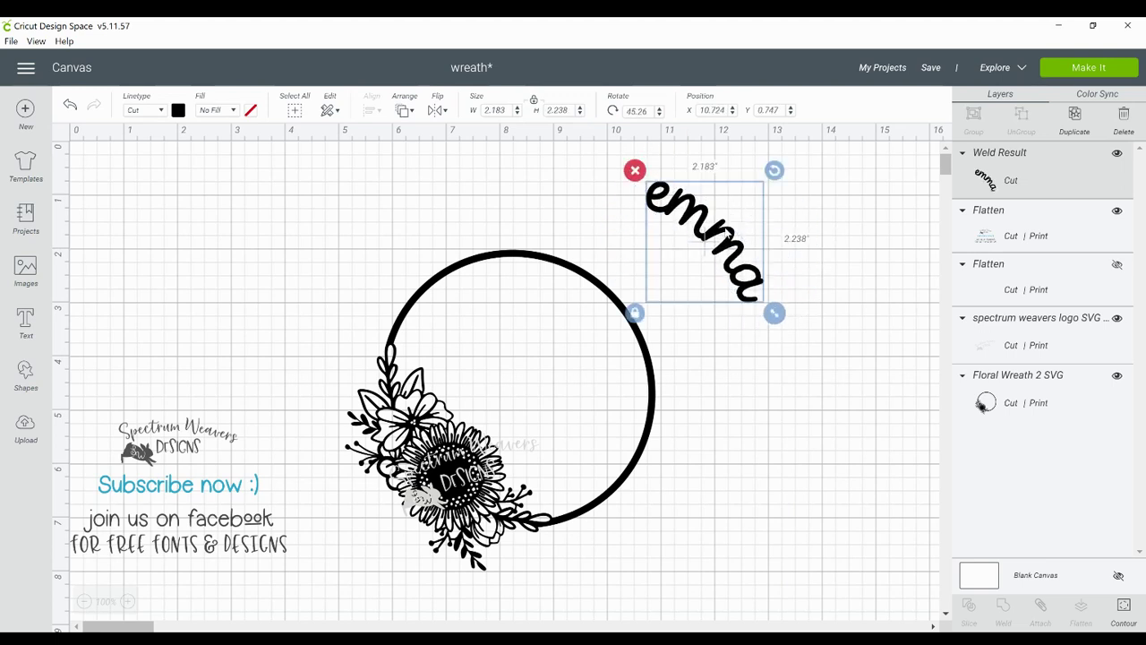
left_click_drag(703, 238, 586, 288)
left_click_drag(656, 222, 651, 213)
left_click(25, 374)
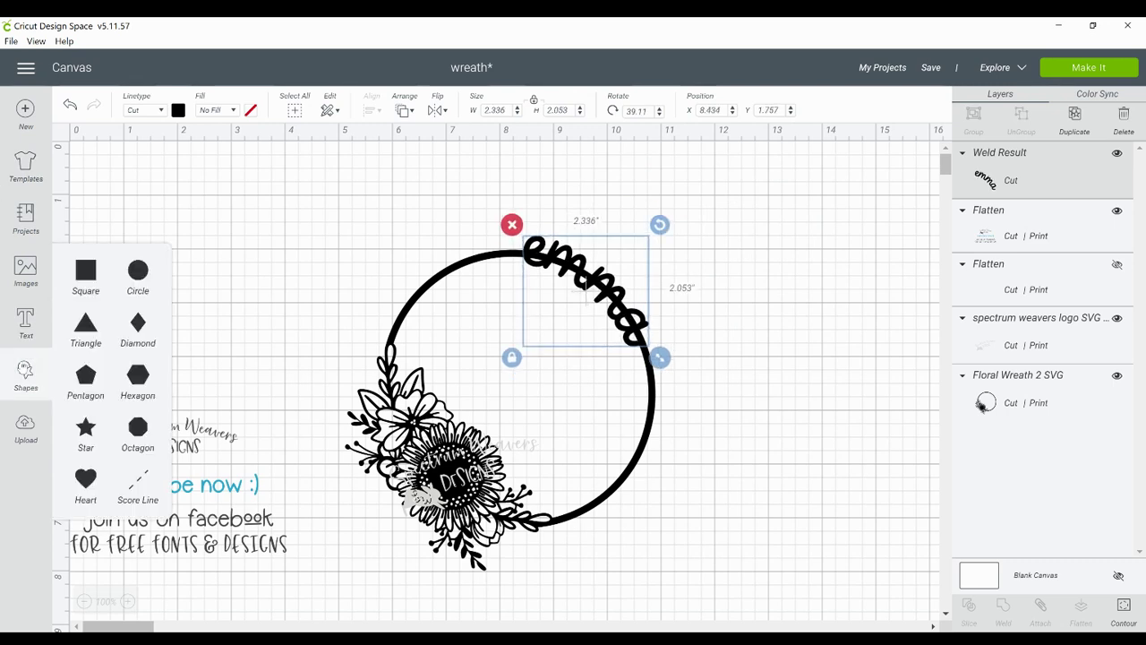
- Add a square over the ring under emma, send it to back, and size it to 3.361 in
left_click(86, 278)
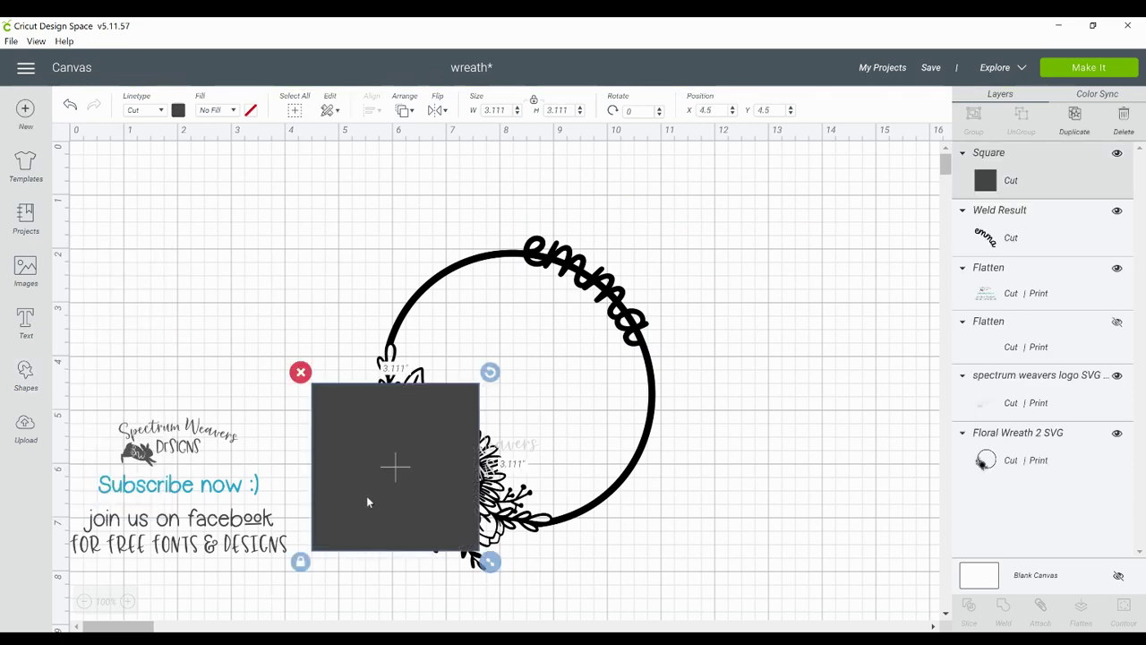
left_click_drag(367, 502, 624, 277)
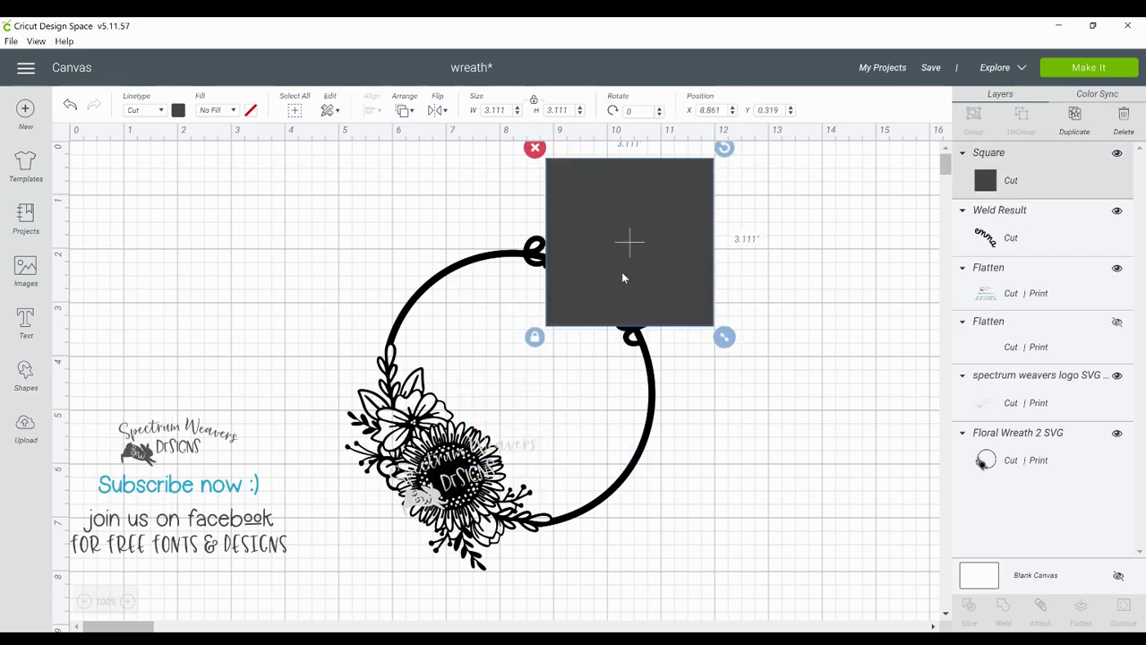
right_click(637, 222)
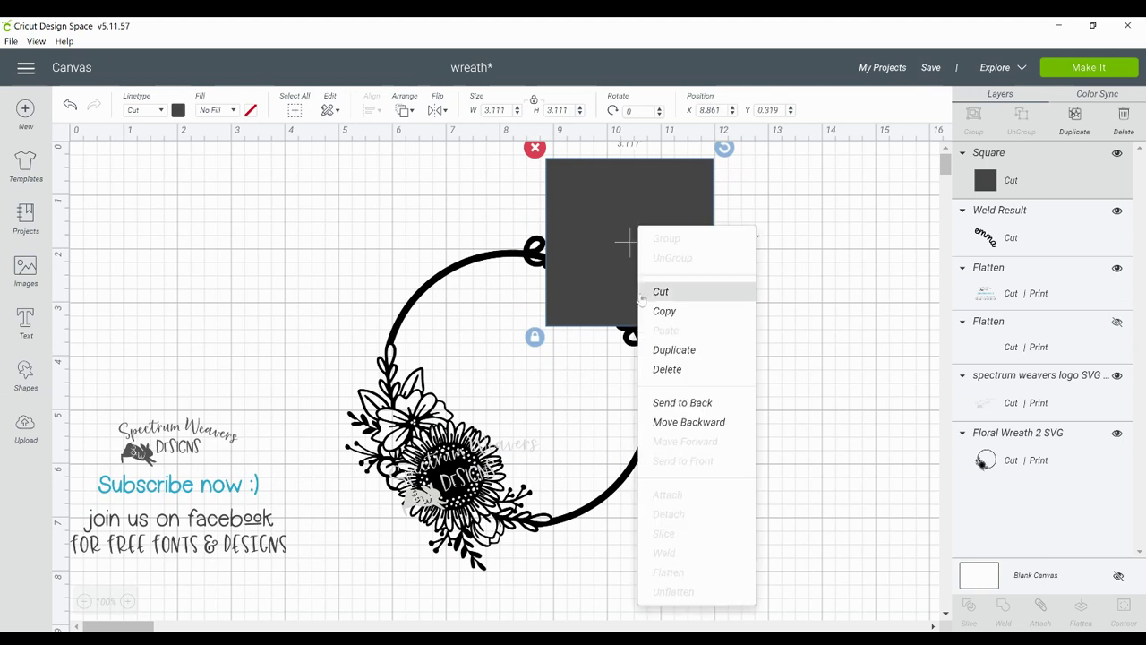
left_click(660, 403)
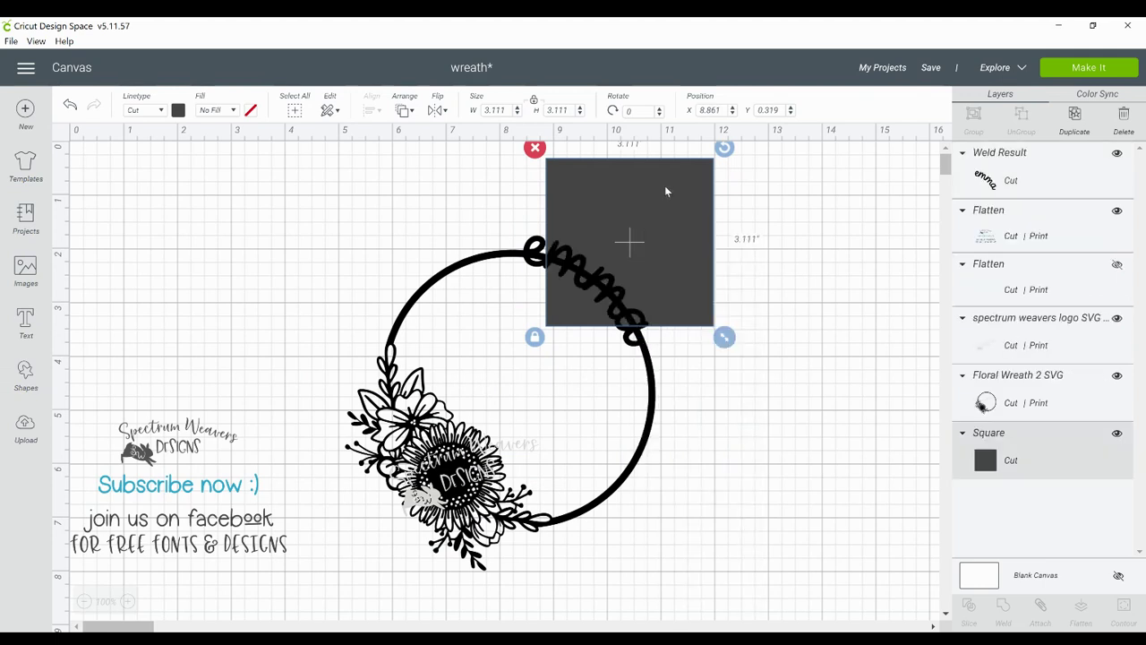
left_click_drag(665, 185, 635, 186)
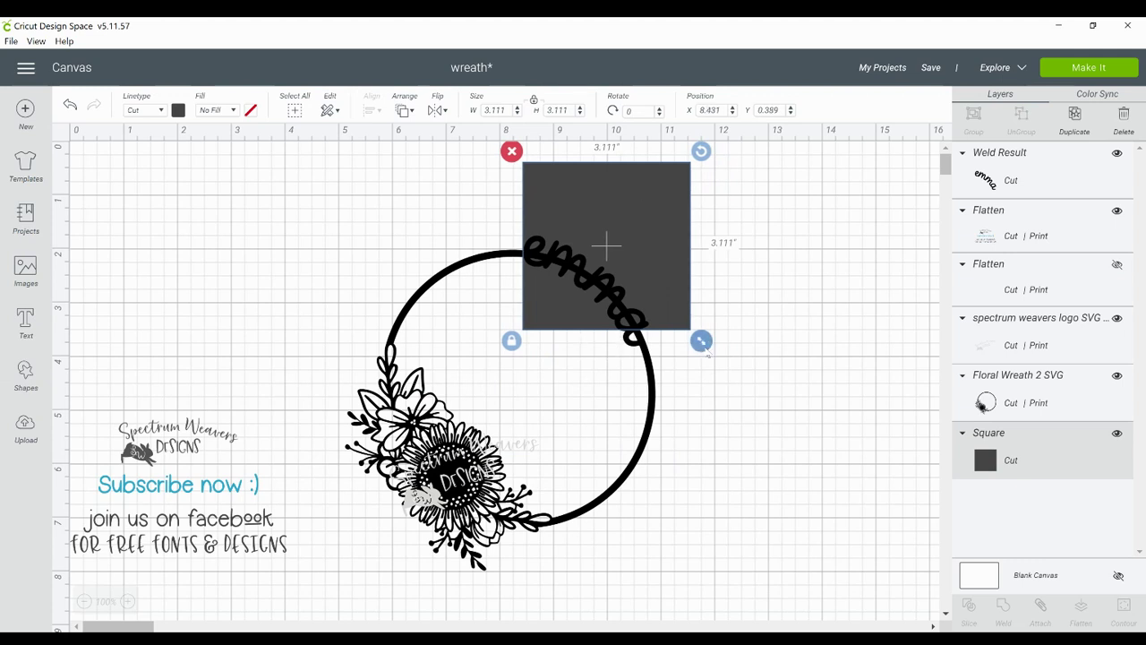
left_click_drag(701, 341, 717, 363)
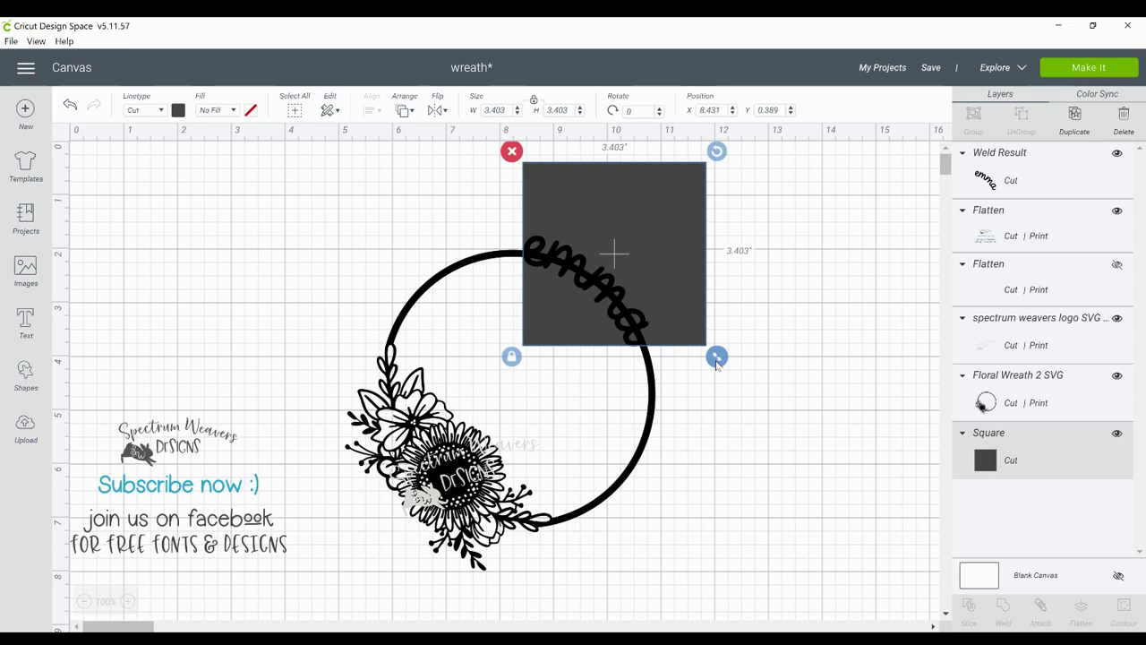
left_click_drag(716, 363, 715, 356)
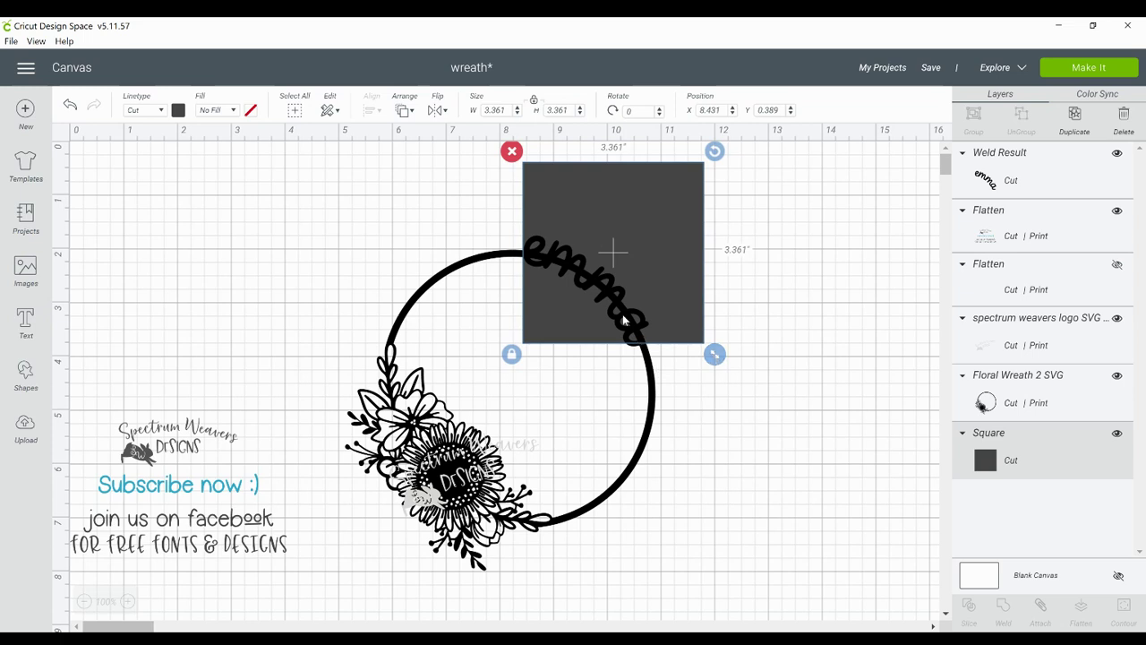
- Slice the Floral Wreath with the square, then delete the leftover square and one arc piece
left_click(654, 390, "shift")
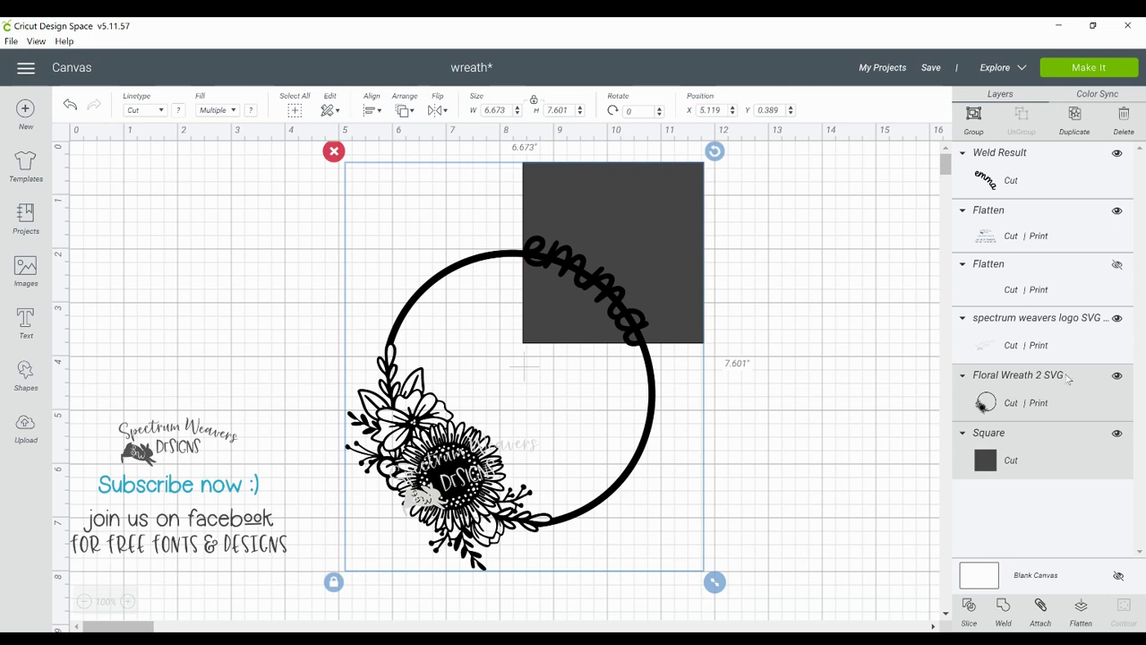
left_click(971, 609)
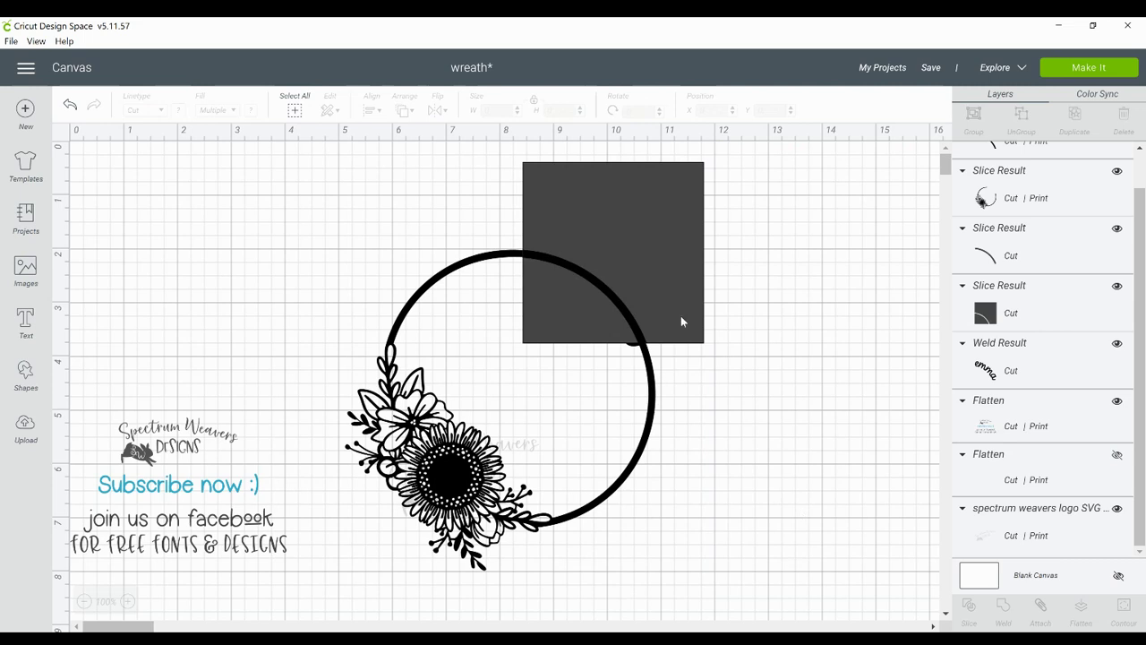
left_click(683, 225)
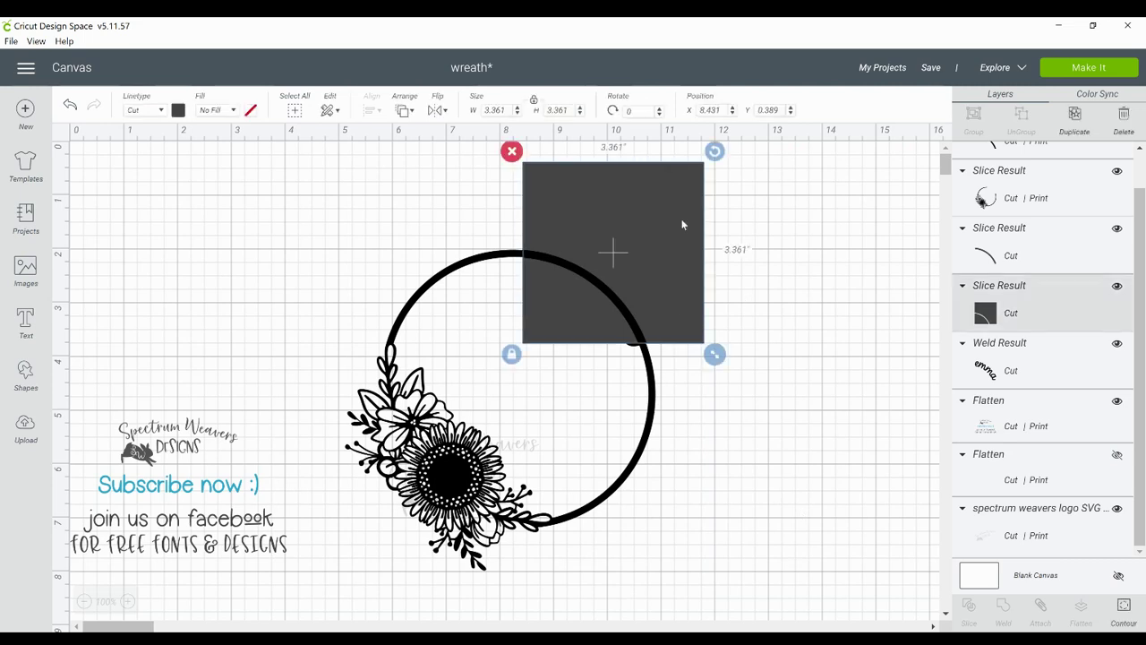
key("Delete")
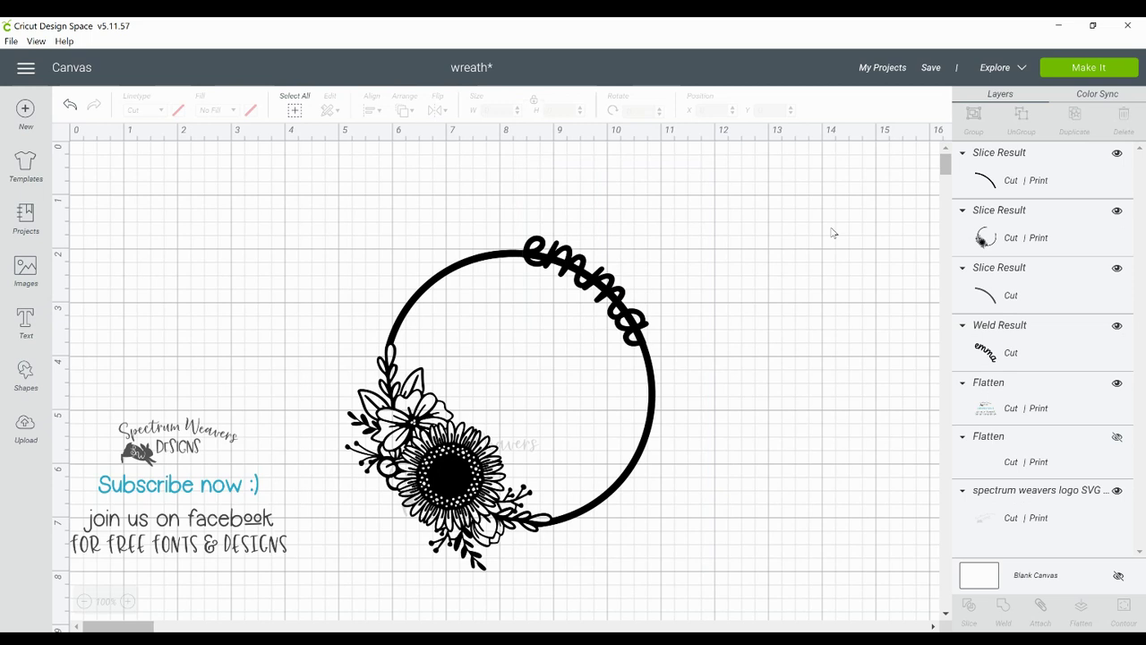
left_click(990, 185)
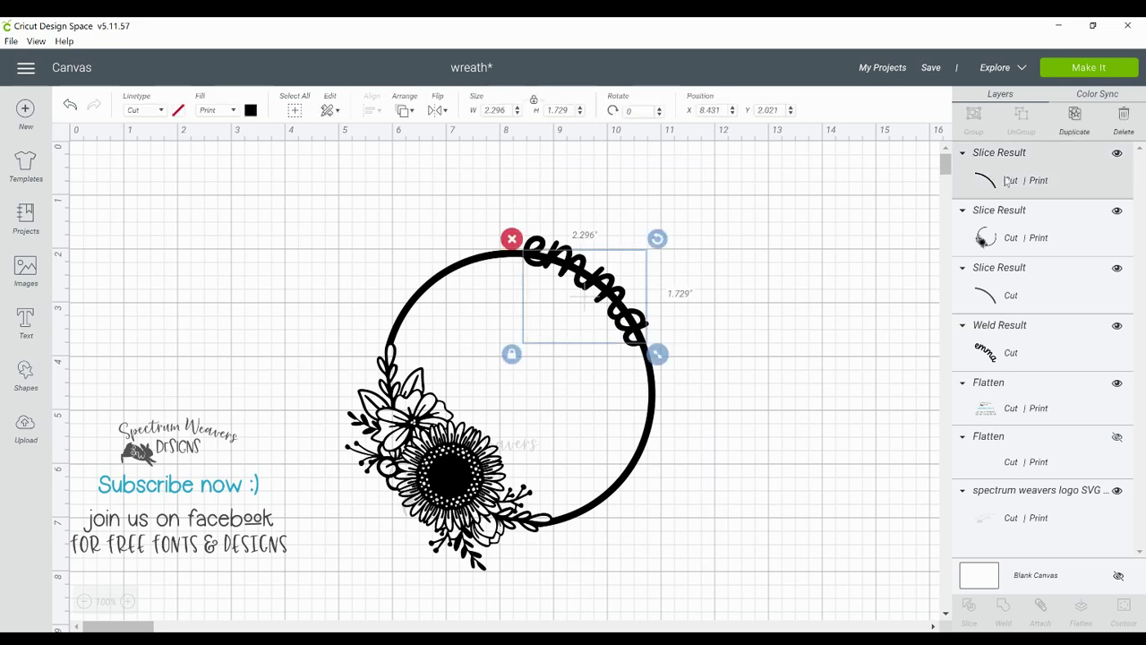
key("Delete")
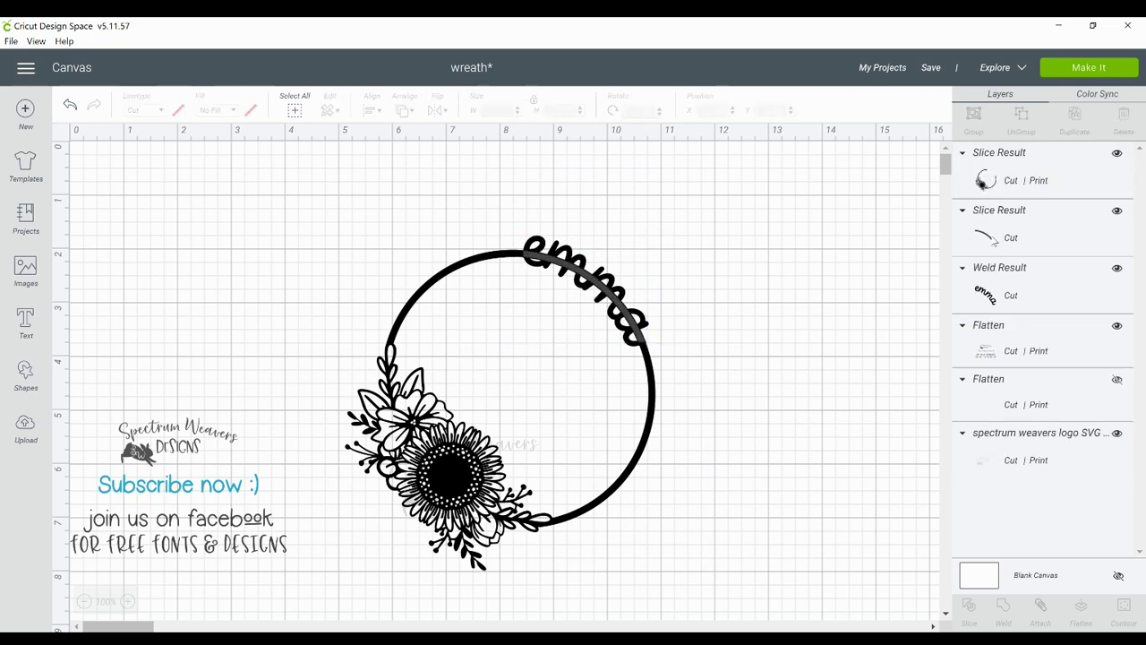
- Delete the last arc under emma and shrink the wreath to 5.719 by 5.906 in
left_click(1000, 234)
key("Delete")
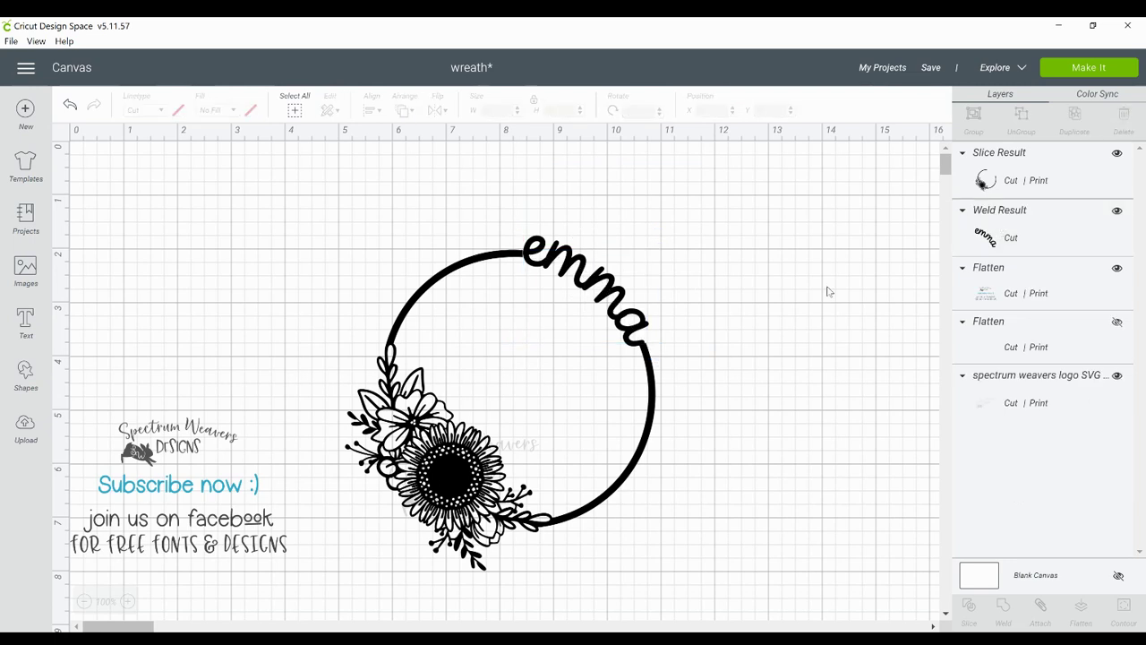
left_click(990, 179)
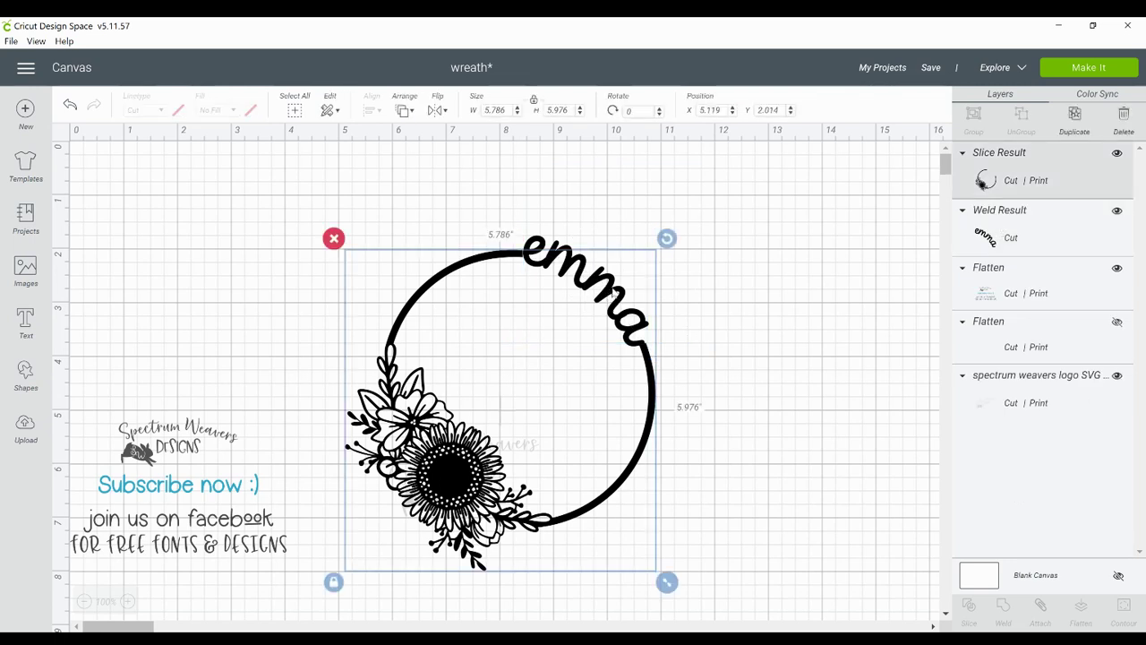
left_click_drag(499, 407, 501, 408)
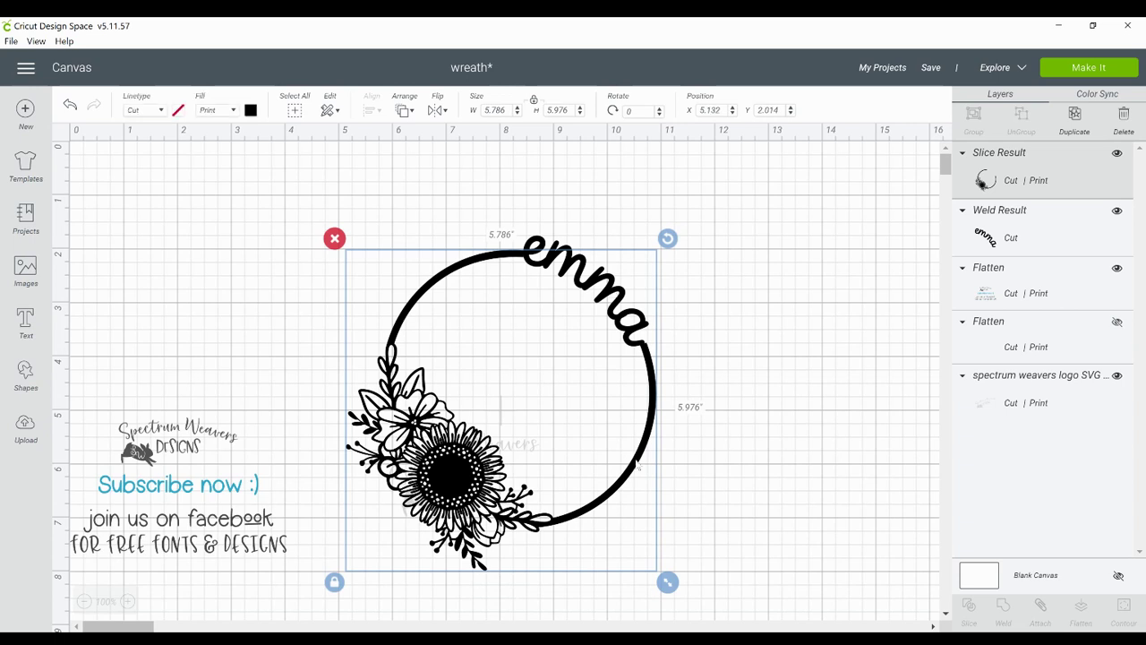
left_click_drag(667, 582, 664, 578)
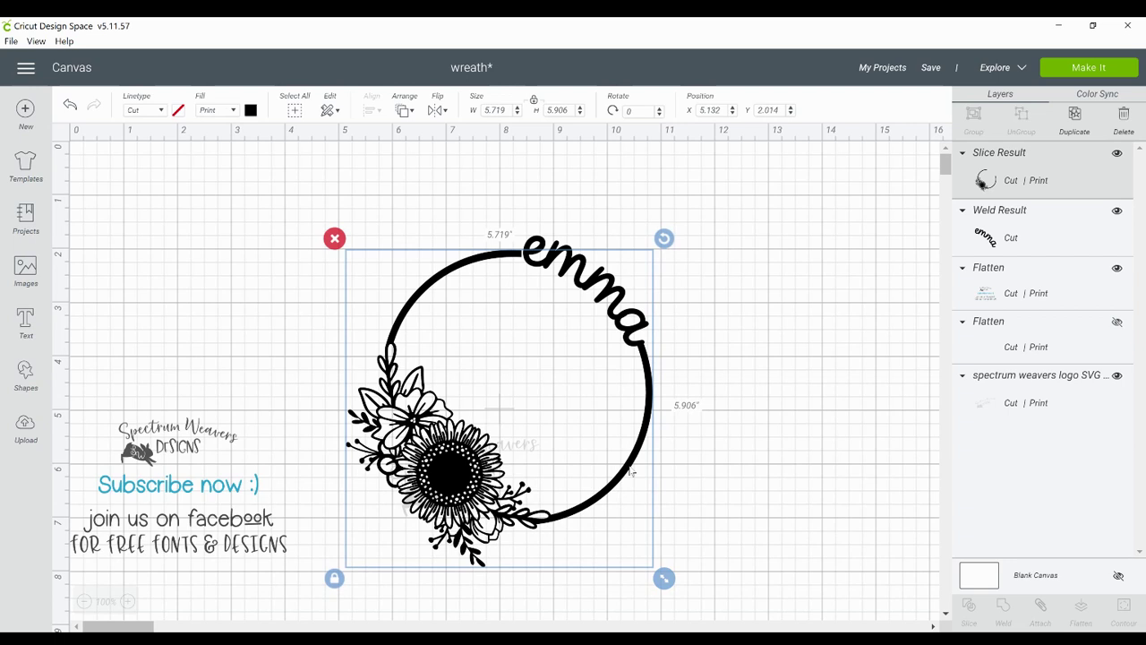
left_click_drag(632, 471, 636, 469)
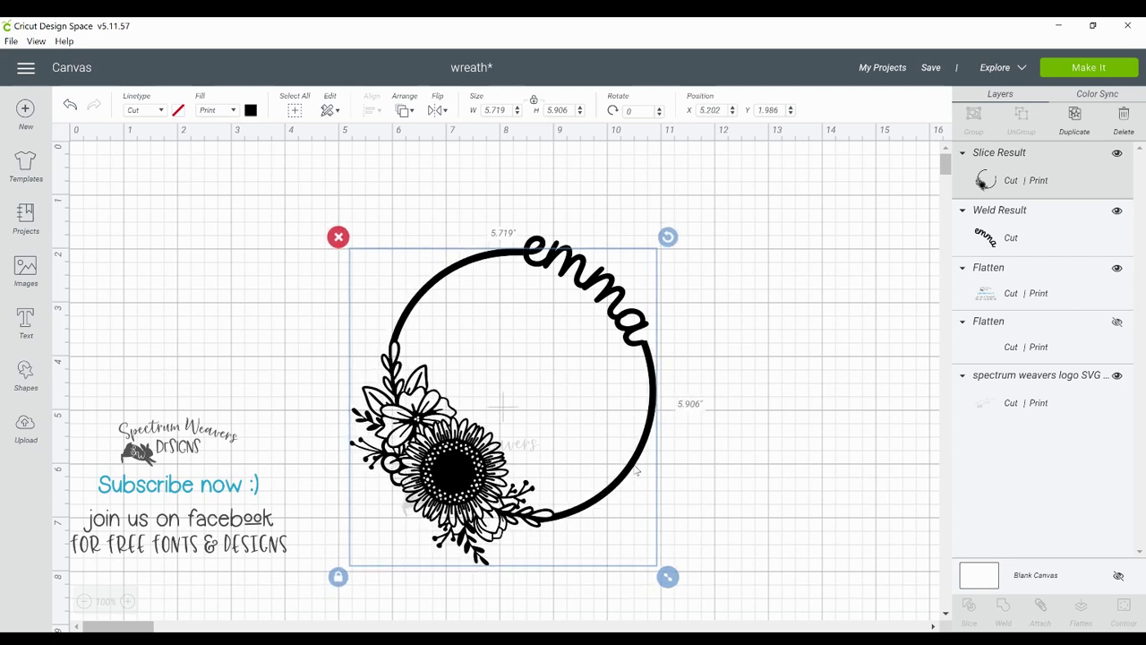
- Send the wreath to the back and nudge it so its ring ends meet emma
right_click(637, 469)
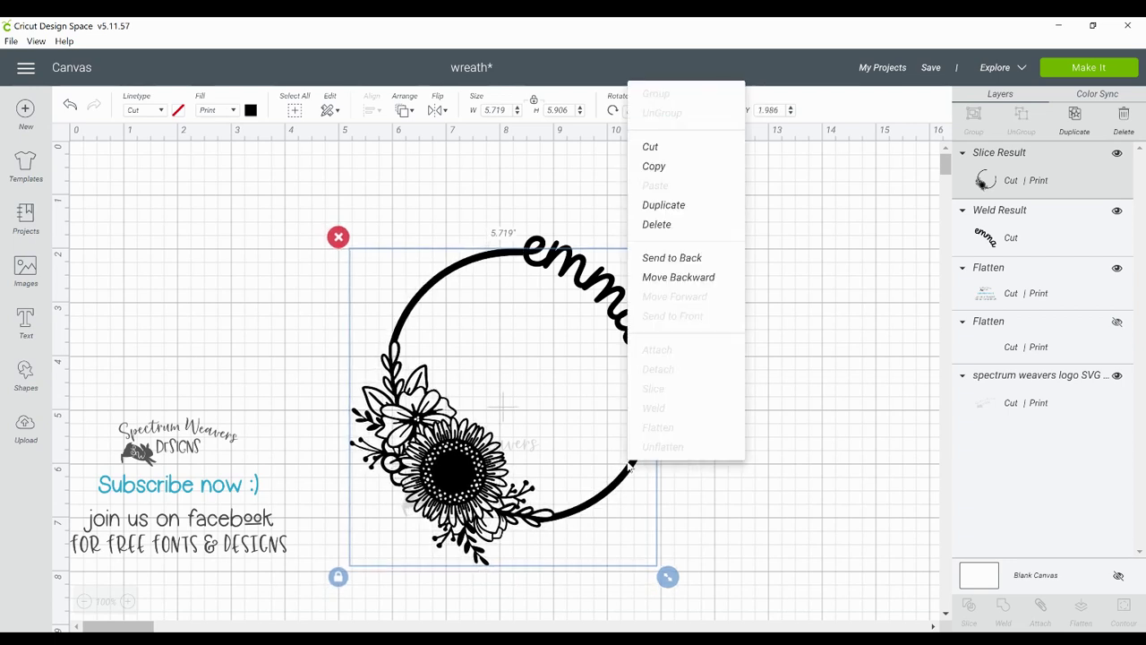
left_click(658, 258)
left_click(778, 328)
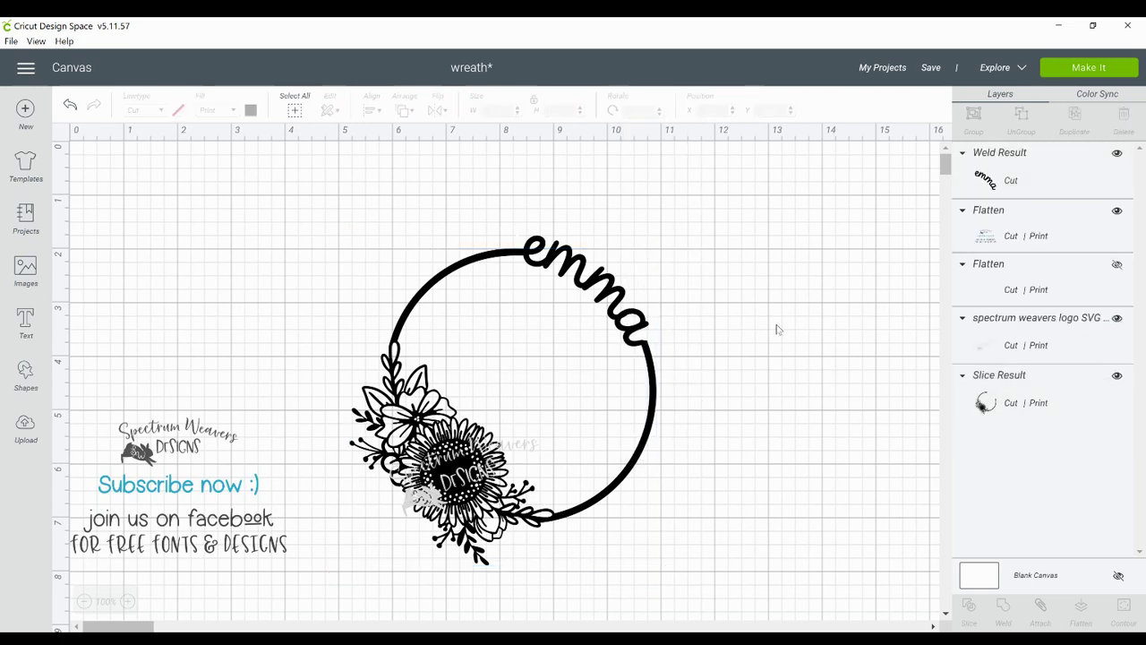
left_click_drag(653, 367, 653, 365)
left_click(721, 366)
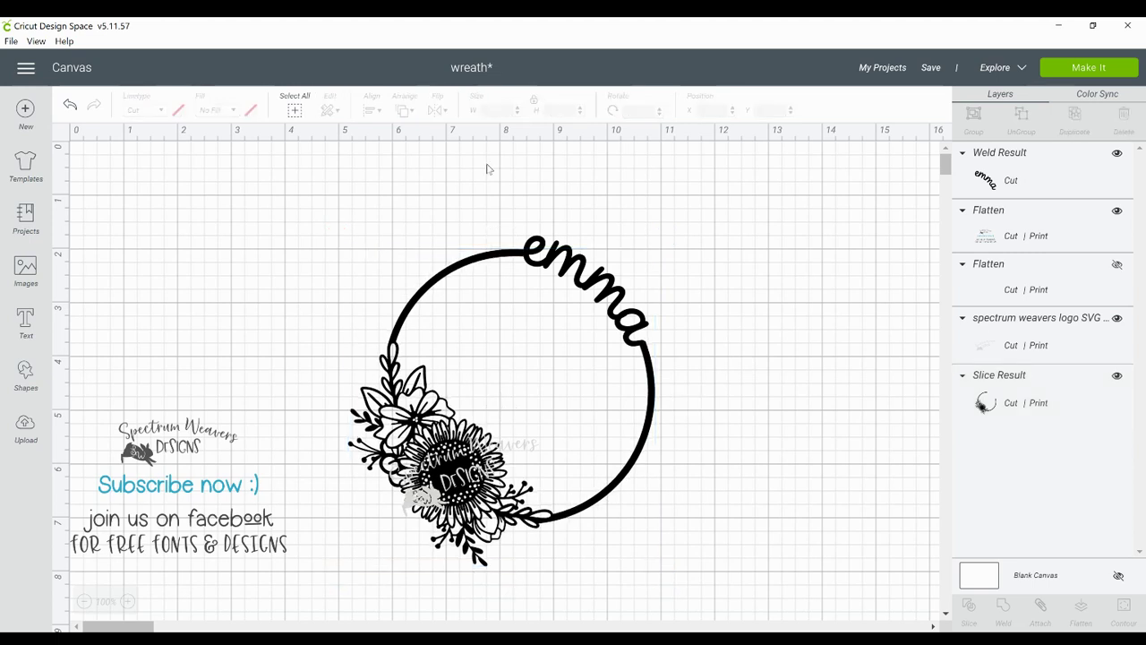
- Weld 'emma' and the sliced wreath into one Weld Result, nudge it slightly, and send it to back
left_click_drag(468, 182, 677, 351)
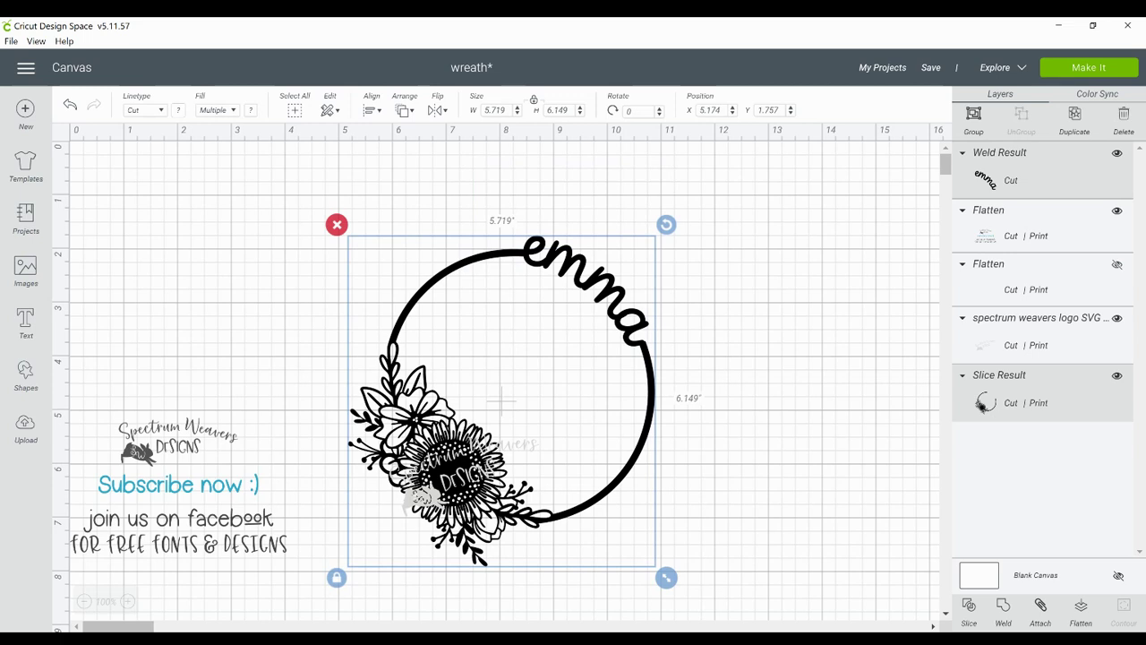
left_click(1003, 612)
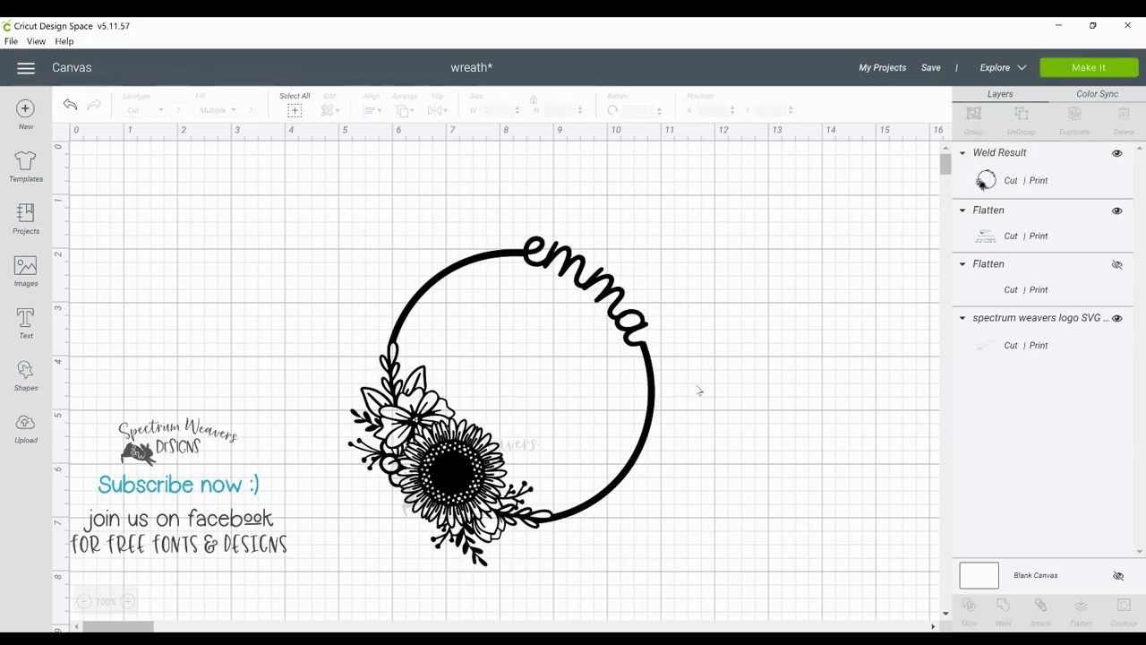
mouse_move(638, 332)
left_mouse_down()
mouse_move(651, 318)
mouse_move(648, 329)
left_mouse_up()
right_click(648, 327)
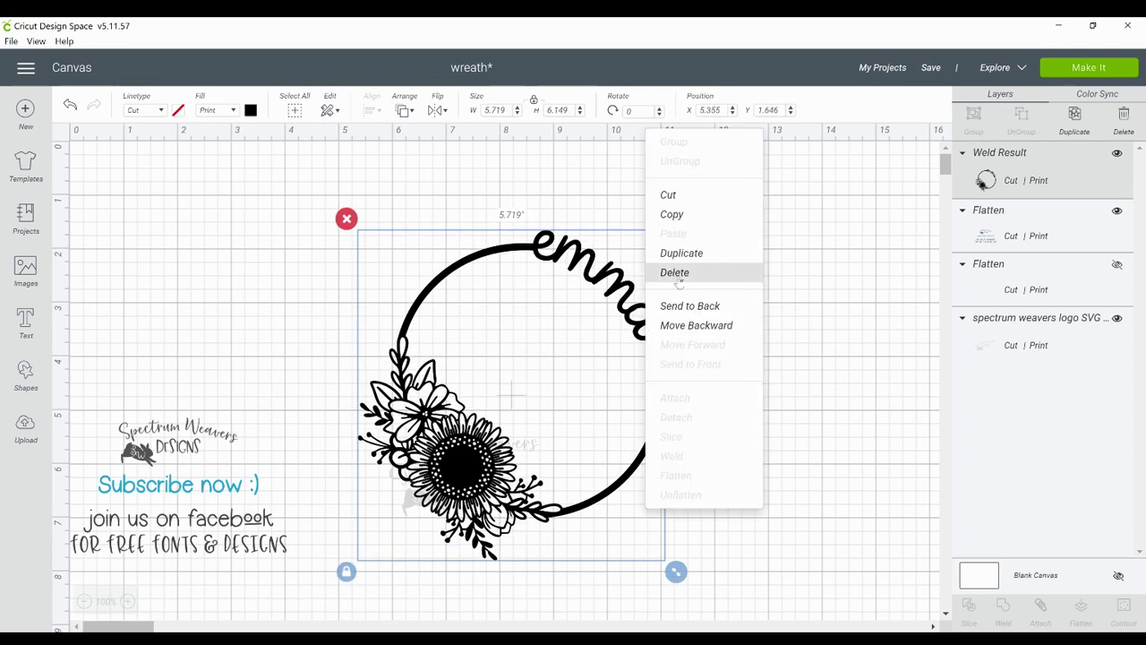
left_click(682, 309)
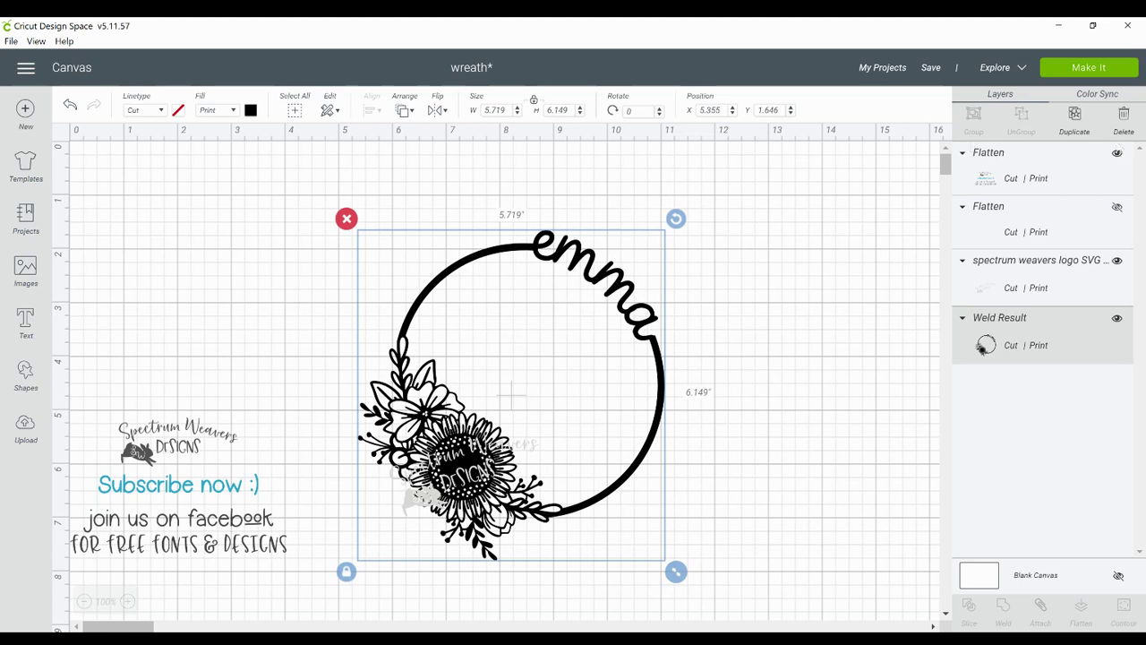
- Unhide the example wreath designs layer and delete the subscribe promo text block
left_click(1117, 261)
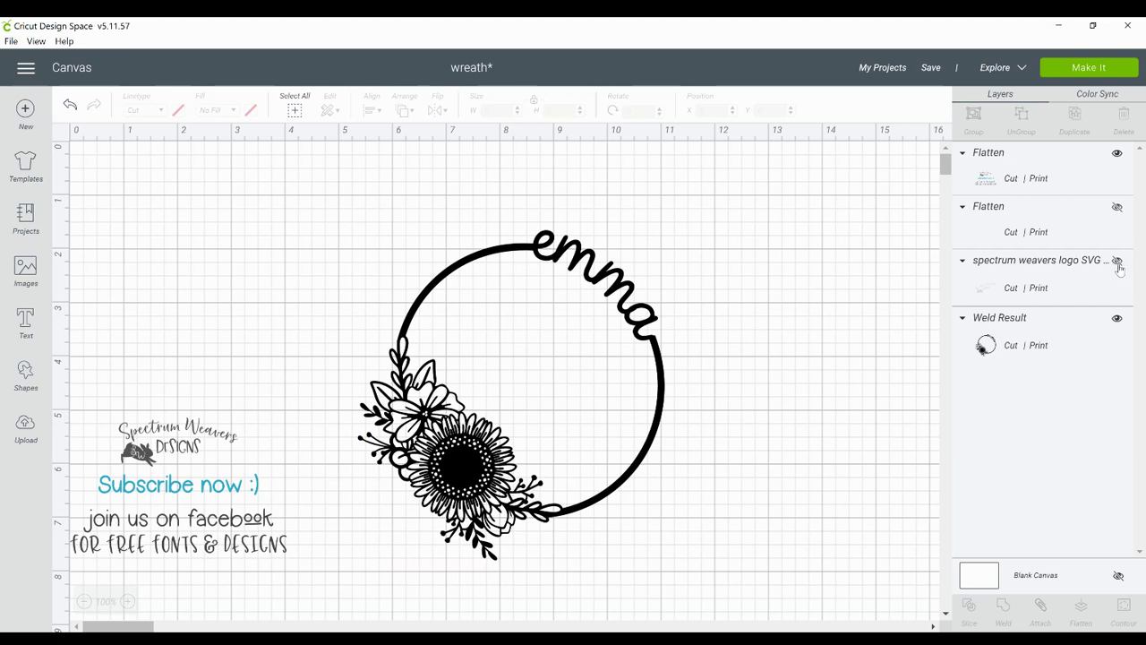
left_click(1118, 262)
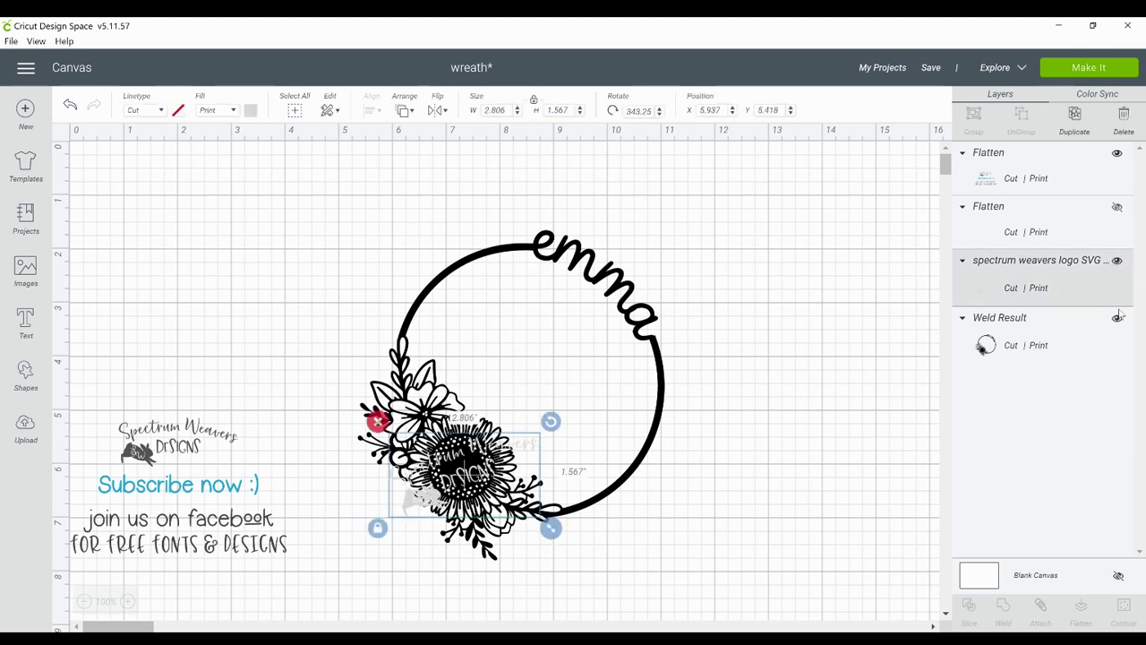
left_click(1117, 207)
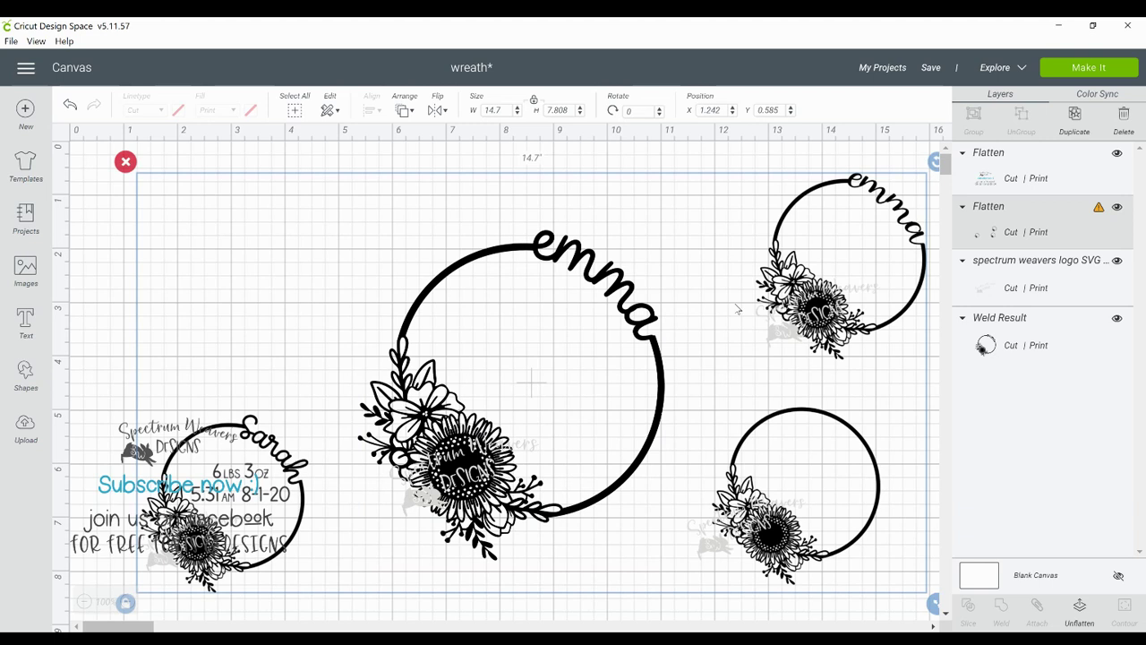
left_click(106, 521)
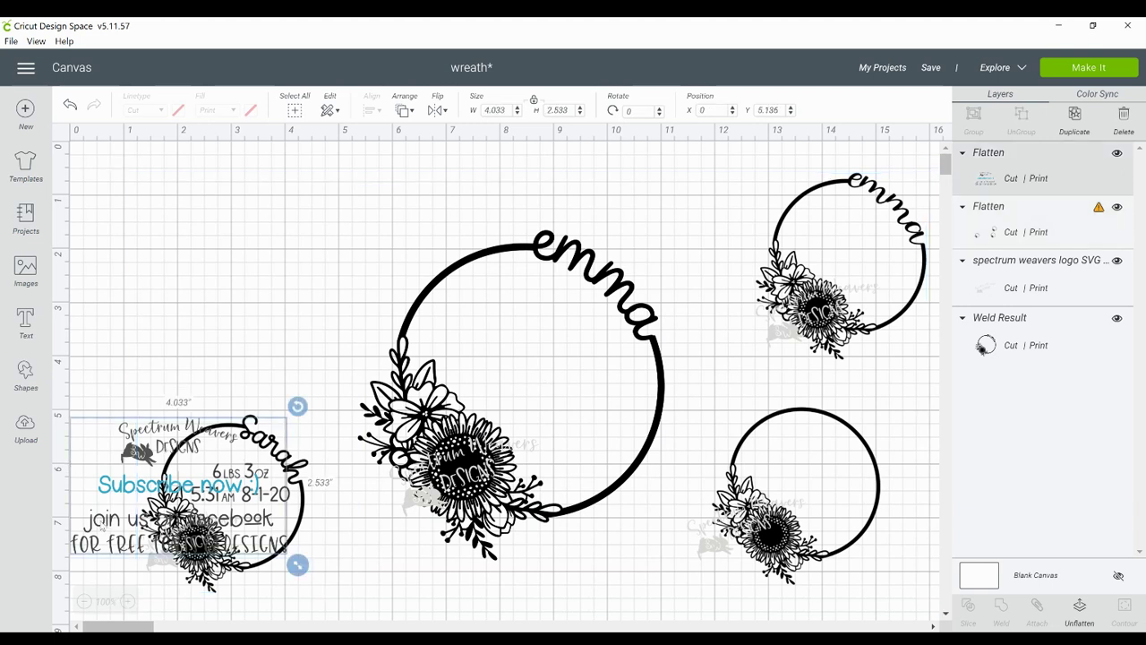
key("Delete")
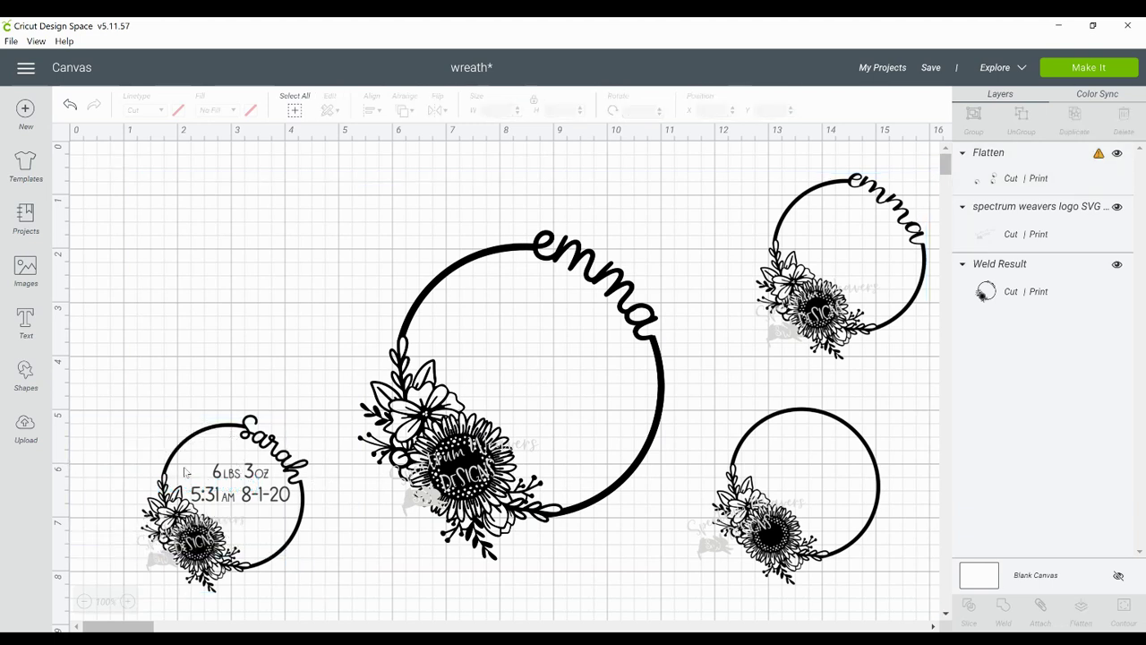